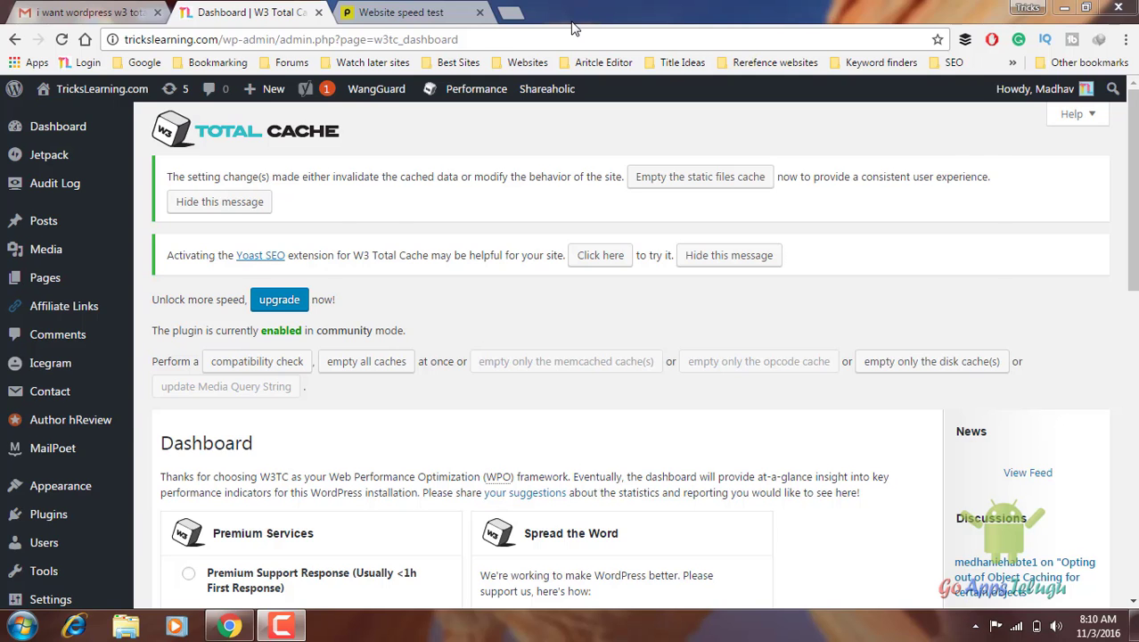
# Step: Read the email requesting a W3 Total Cache tutorial and return to the plugin's dashboard
pyautogui.click(111, 20)
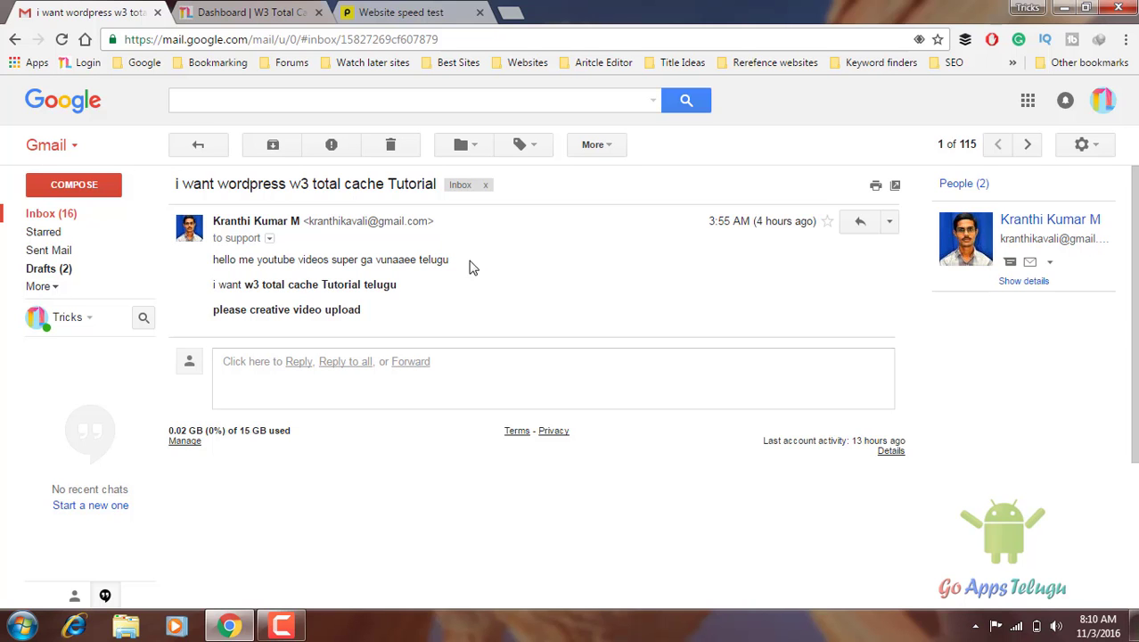
pyautogui.click(274, 12)
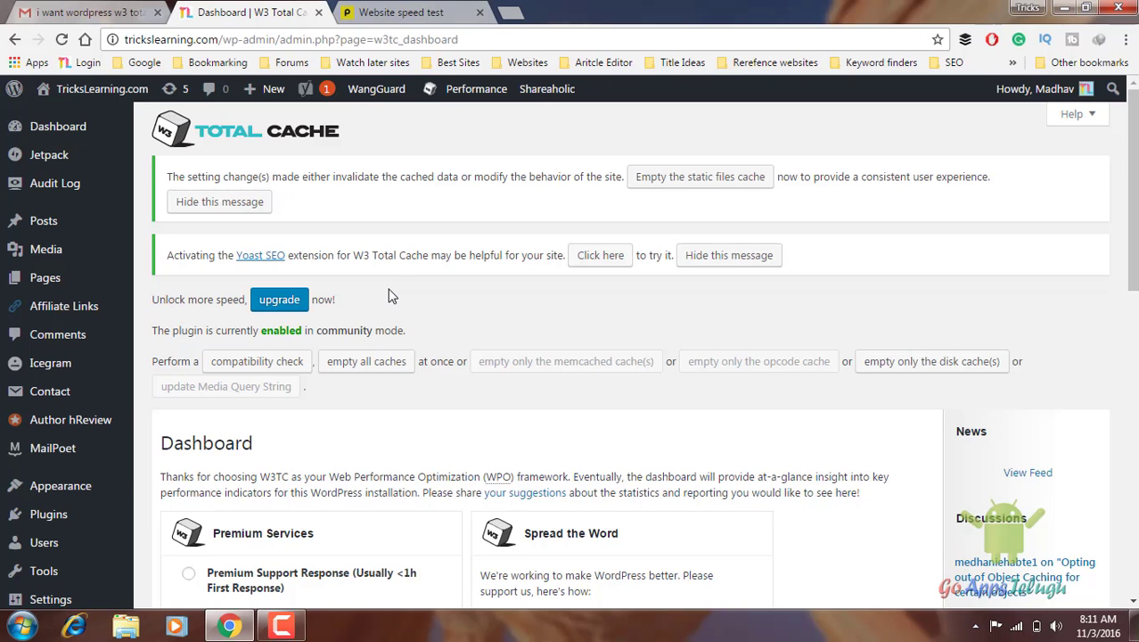
# Step: Open the General Settings page of W3 Total Cache in the WordPress admin
pyautogui.moveTo(80, 529)
pyautogui.scroll(-3, 373, 421)
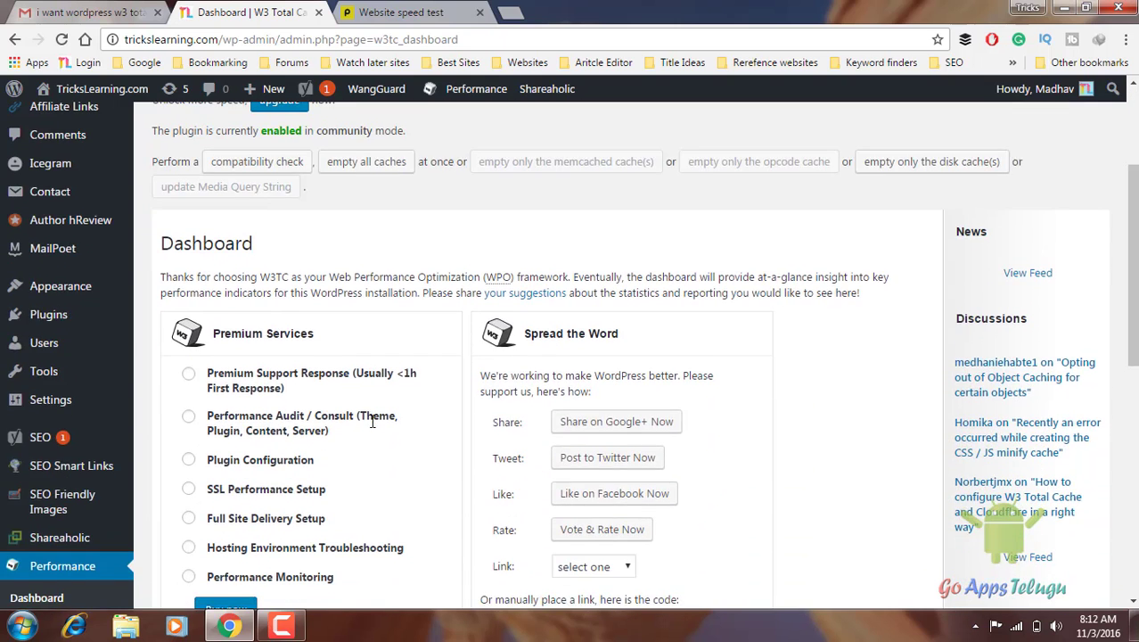
pyautogui.scroll(-1, 372, 420)
pyautogui.scroll(-1, 373, 421)
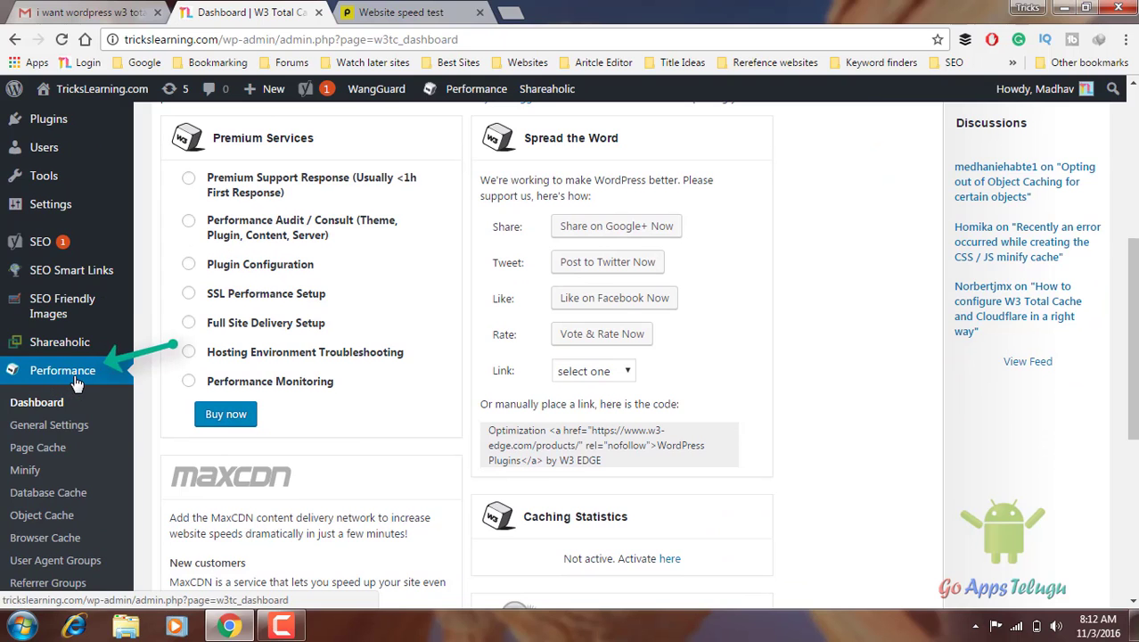
pyautogui.click(45, 426)
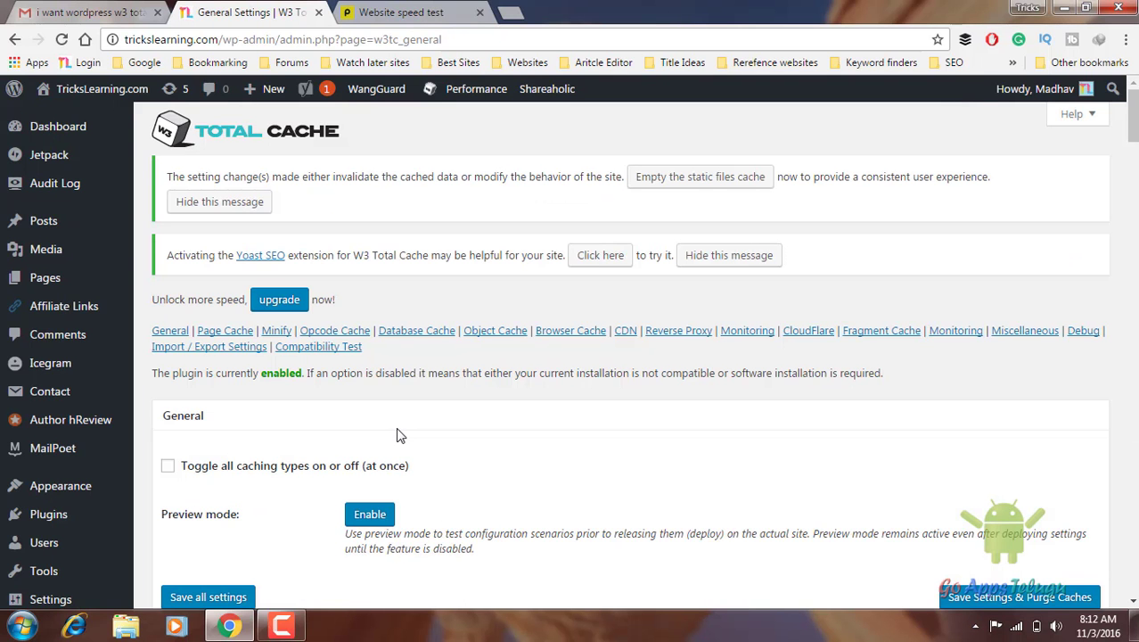
# Step: Review the Page Cache, Minify, Opcode Cache, Database Cache, Object Cache and Browser Cache sections of the General Settings
pyautogui.scroll(-5, 398, 435)
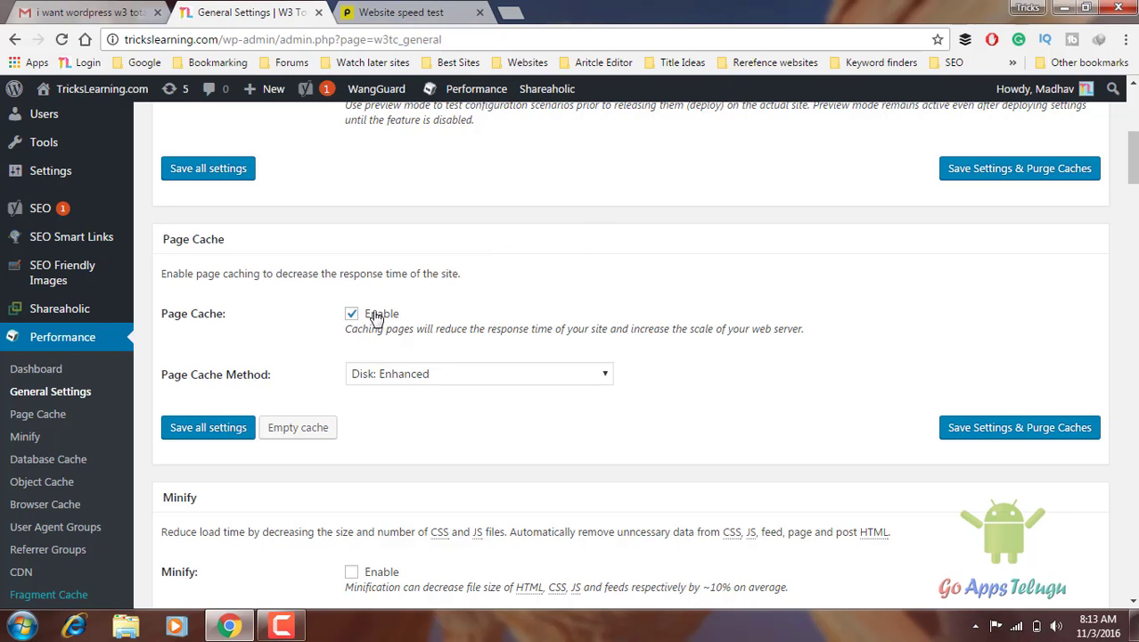
pyautogui.scroll(-3, 638, 291)
pyautogui.scroll(-1, 638, 292)
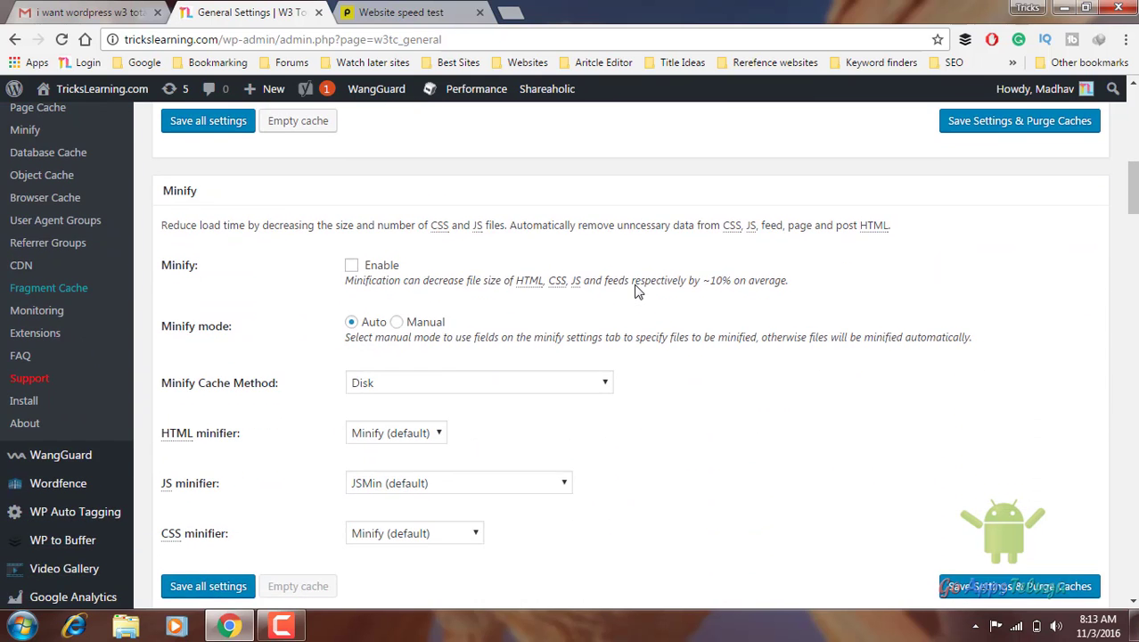
pyautogui.scroll(-5, 638, 291)
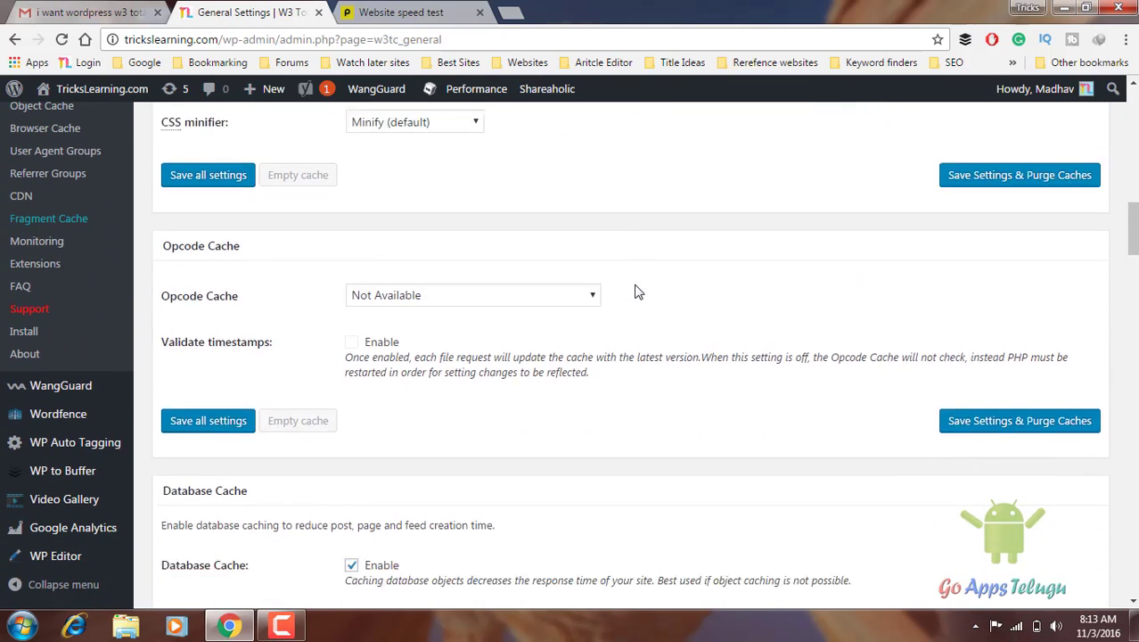
pyautogui.scroll(-2, 638, 295)
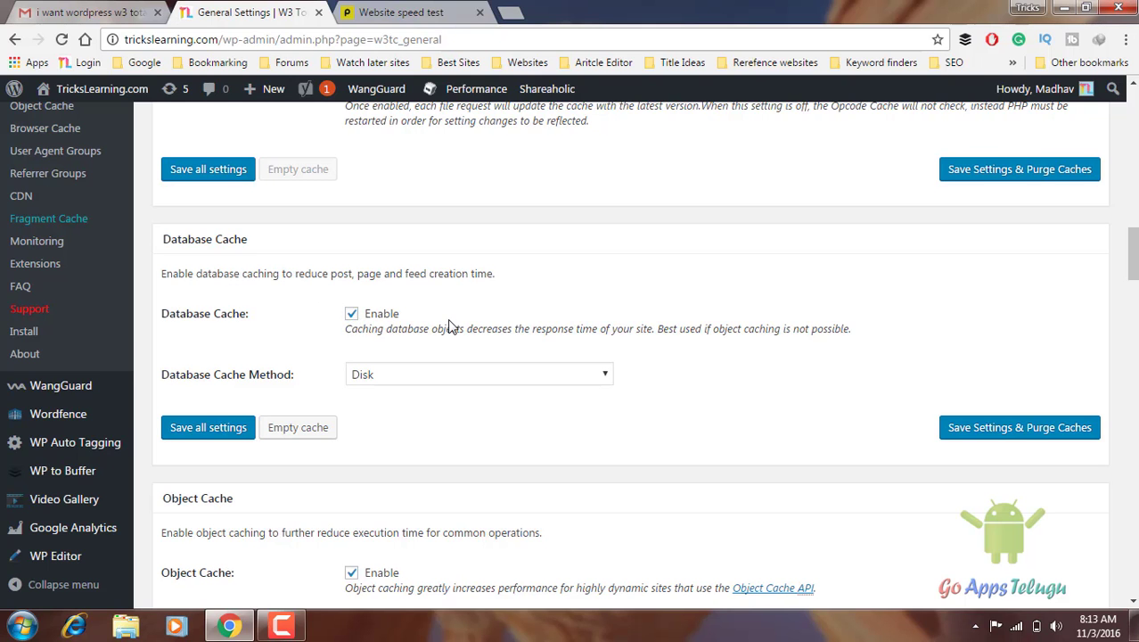
pyautogui.scroll(-1, 448, 326)
pyautogui.scroll(-1, 448, 326)
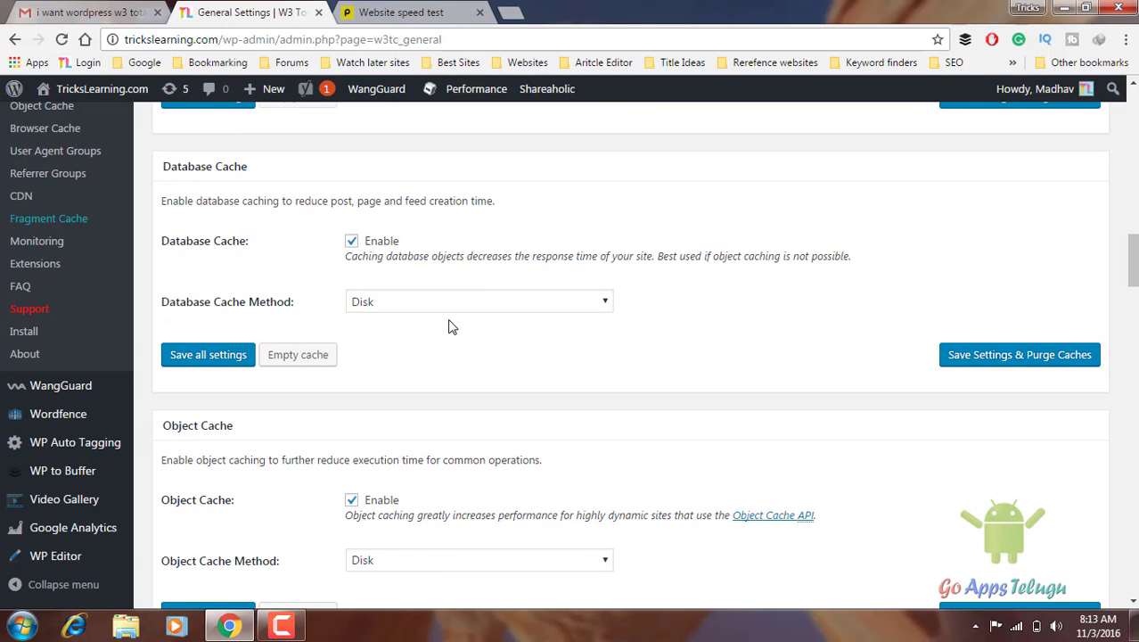
pyautogui.scroll(-4, 448, 326)
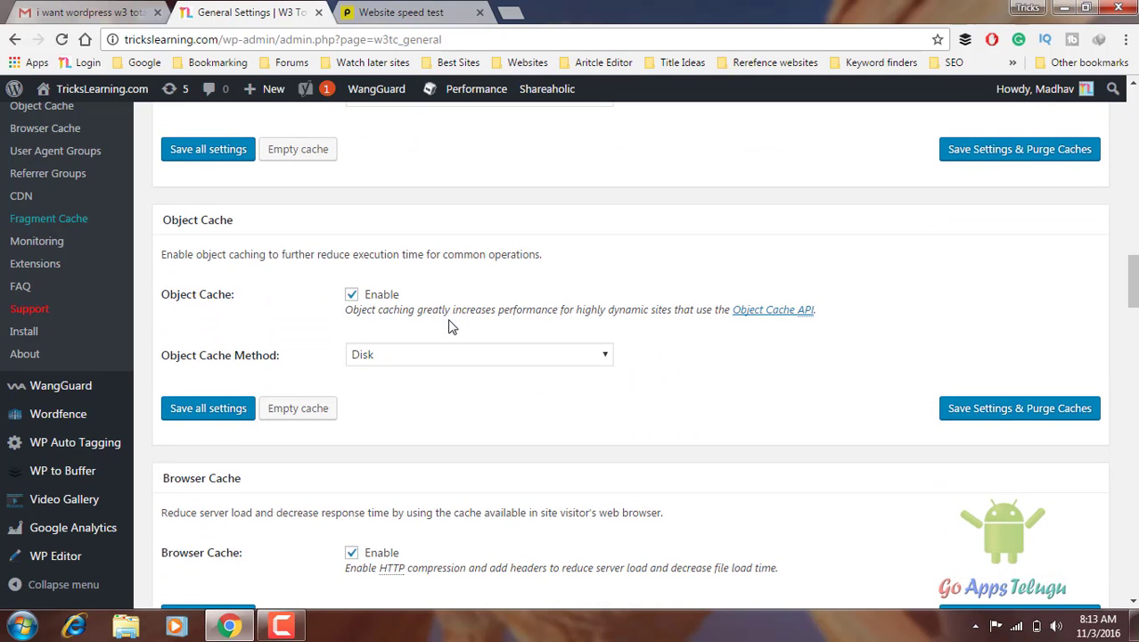
pyautogui.scroll(-3, 485, 369)
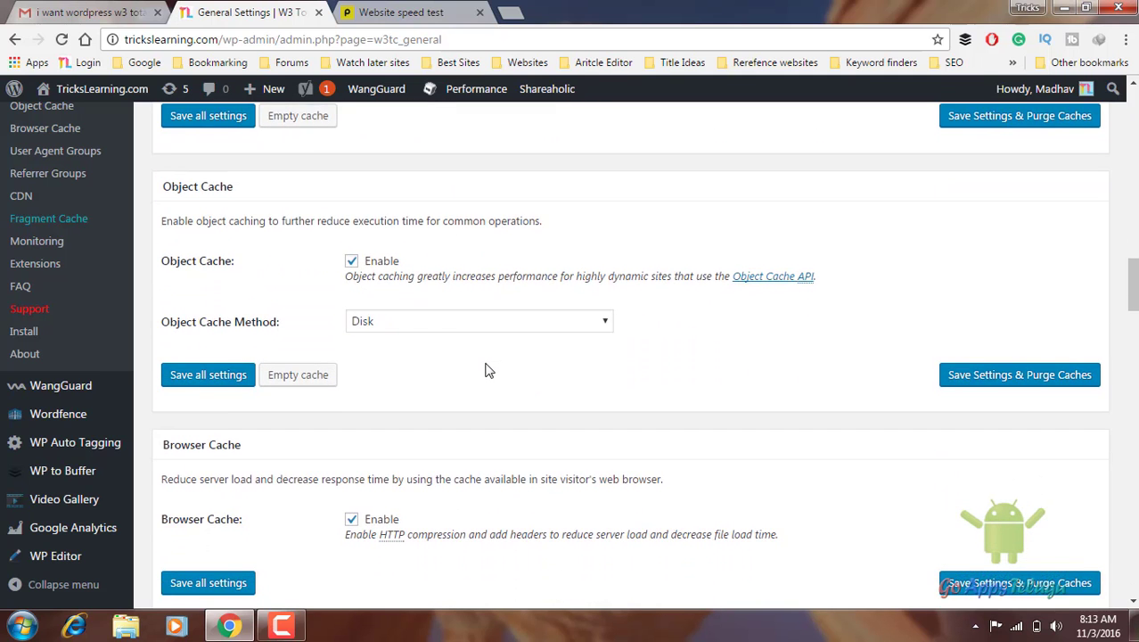
pyautogui.scroll(-3, 485, 369)
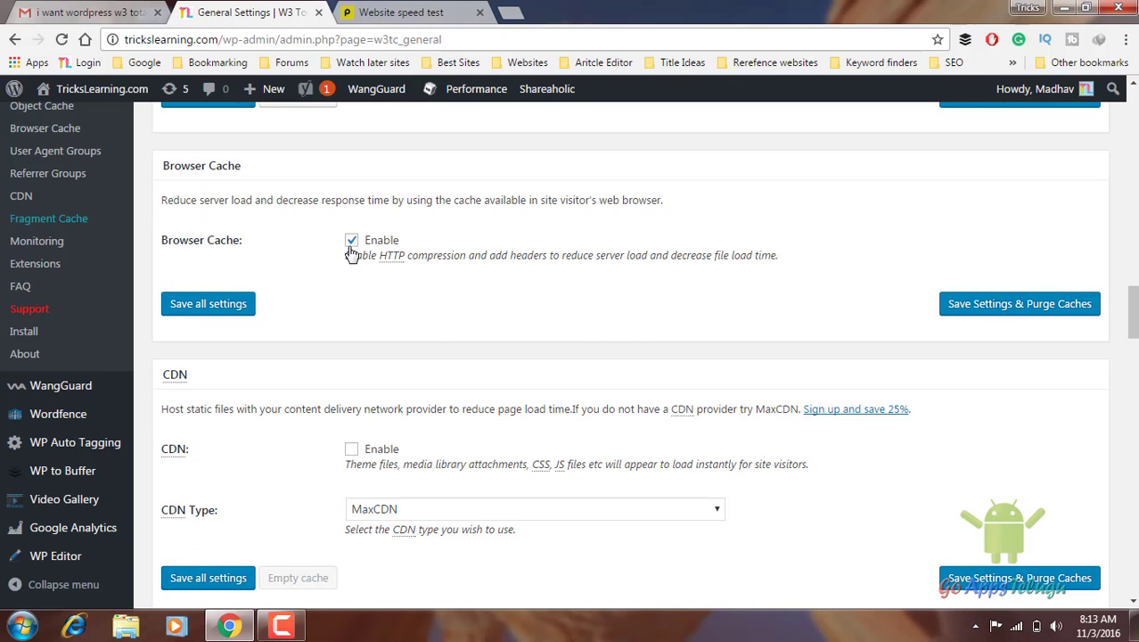
# Step: Review the remaining General Settings from CDN and Reverse Proxy through CloudFlare and Monitoring to the Miscellaneous options
pyautogui.scroll(-1, 625, 326)
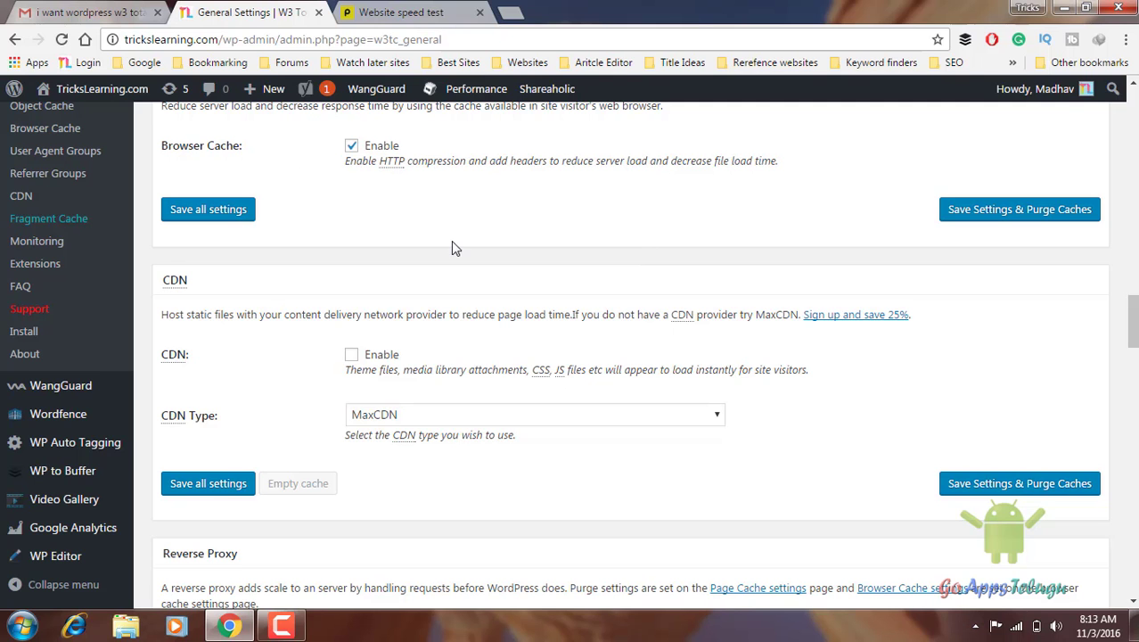
pyautogui.scroll(-1, 486, 248)
pyautogui.scroll(-8, 485, 249)
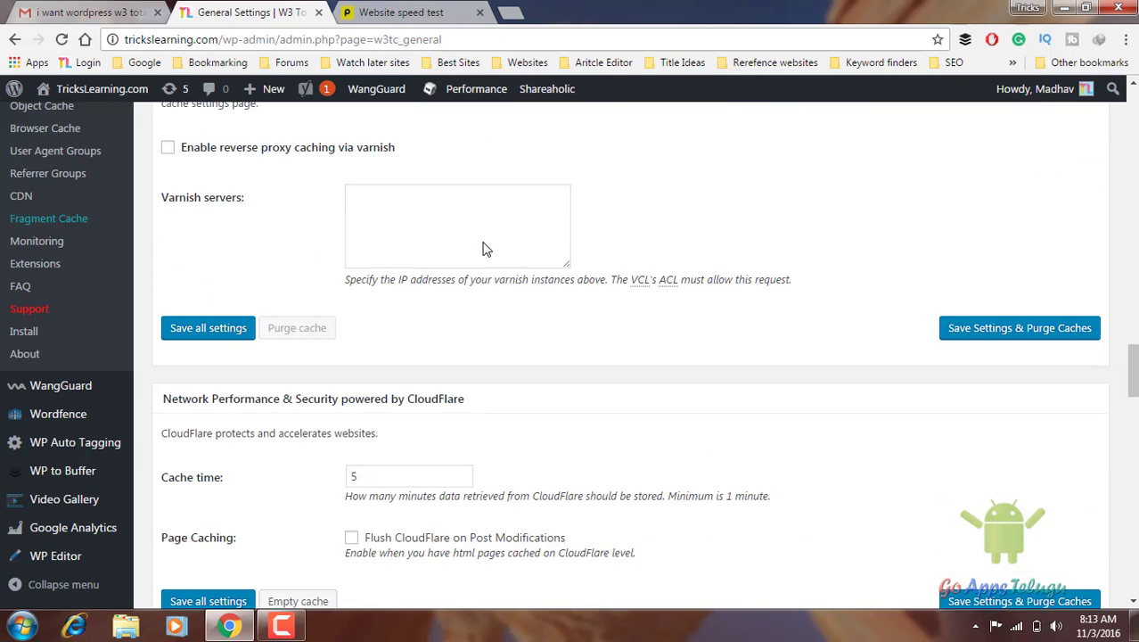
pyautogui.scroll(-7, 486, 249)
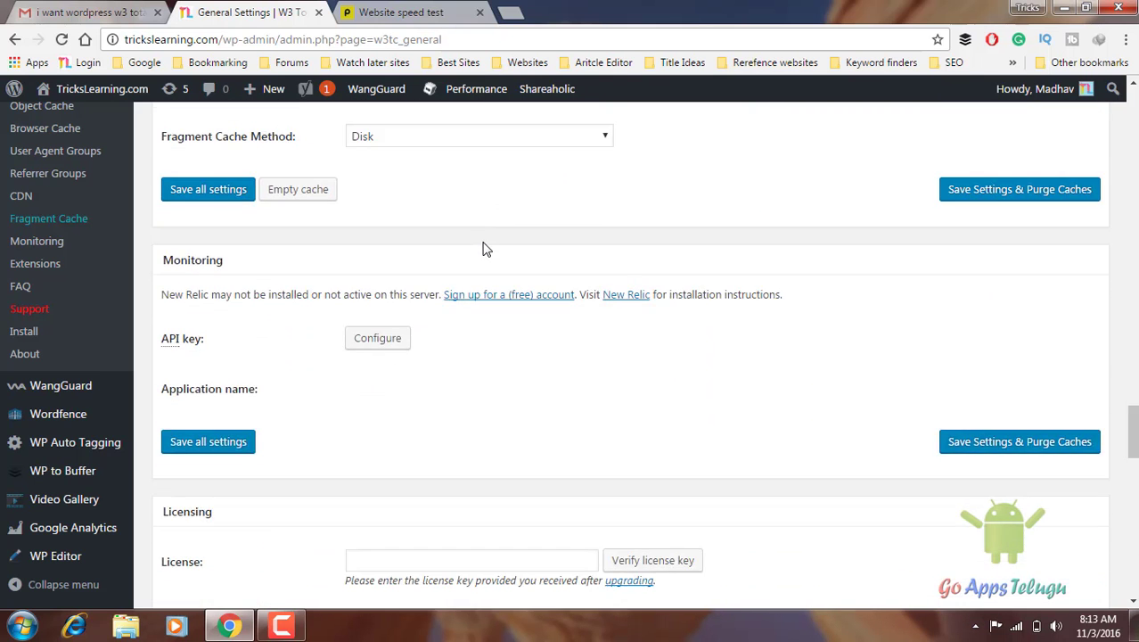
pyautogui.scroll(-3, 485, 249)
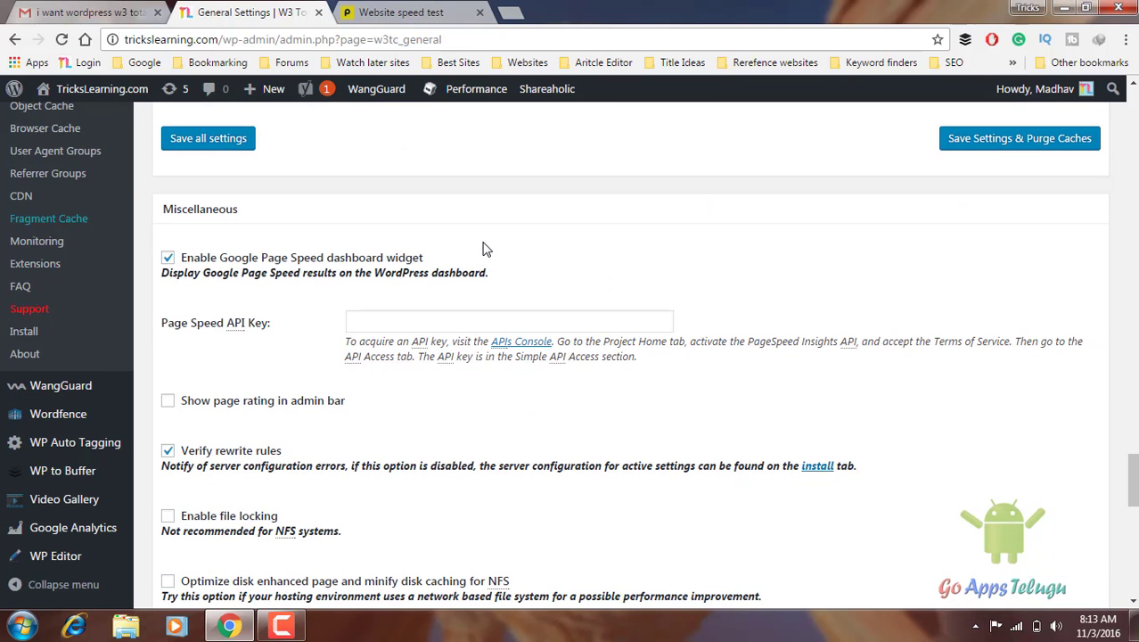
pyautogui.scroll(-2, 485, 248)
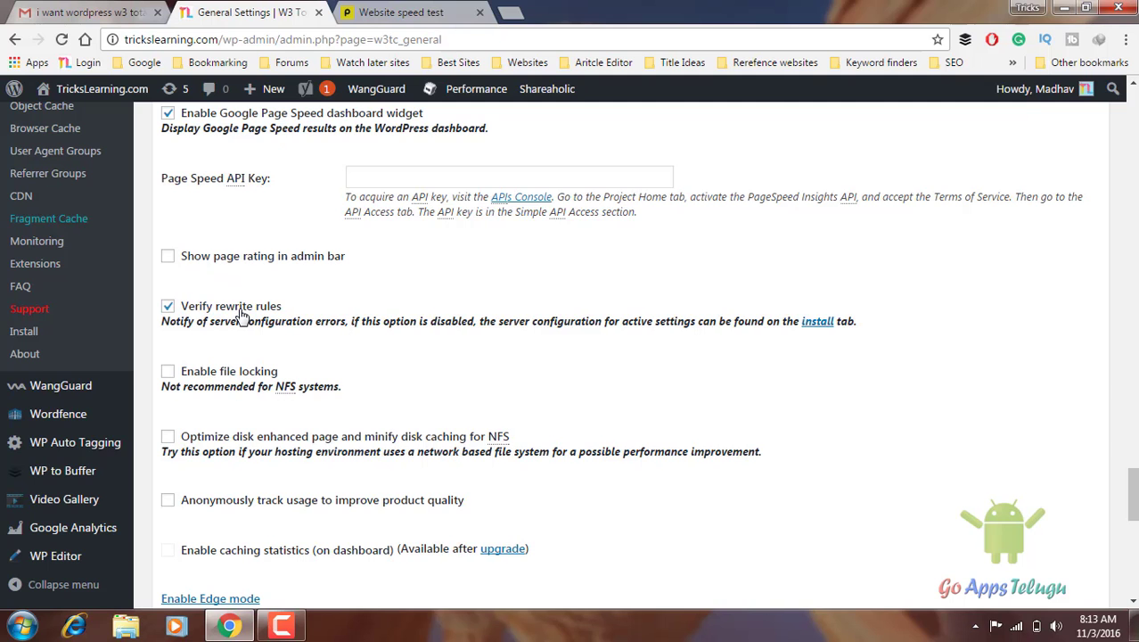
pyautogui.scroll(-1, 481, 350)
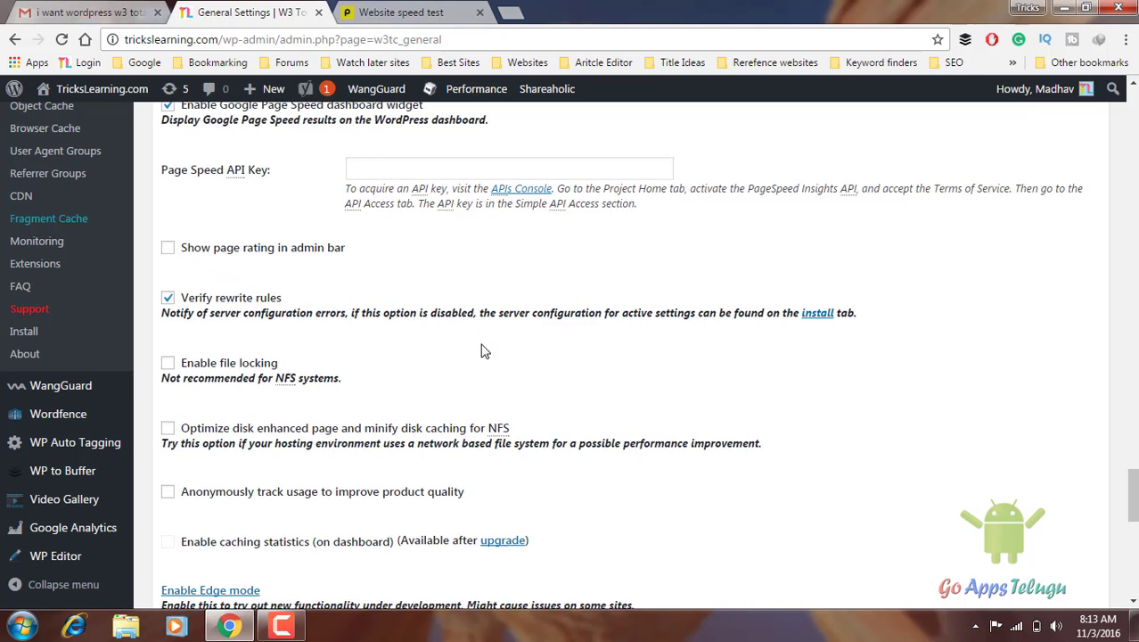
pyautogui.scroll(-3, 481, 350)
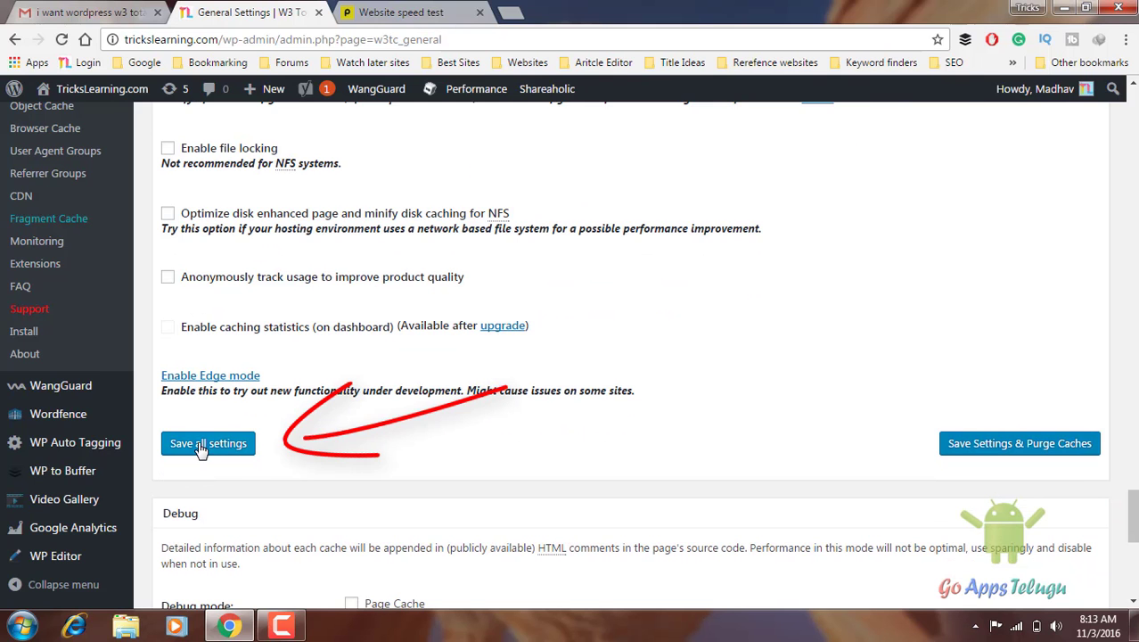
# Step: Open the Page Cache settings and review their General options, from front page caching to the user role exclusions
pyautogui.scroll(5, 266, 450)
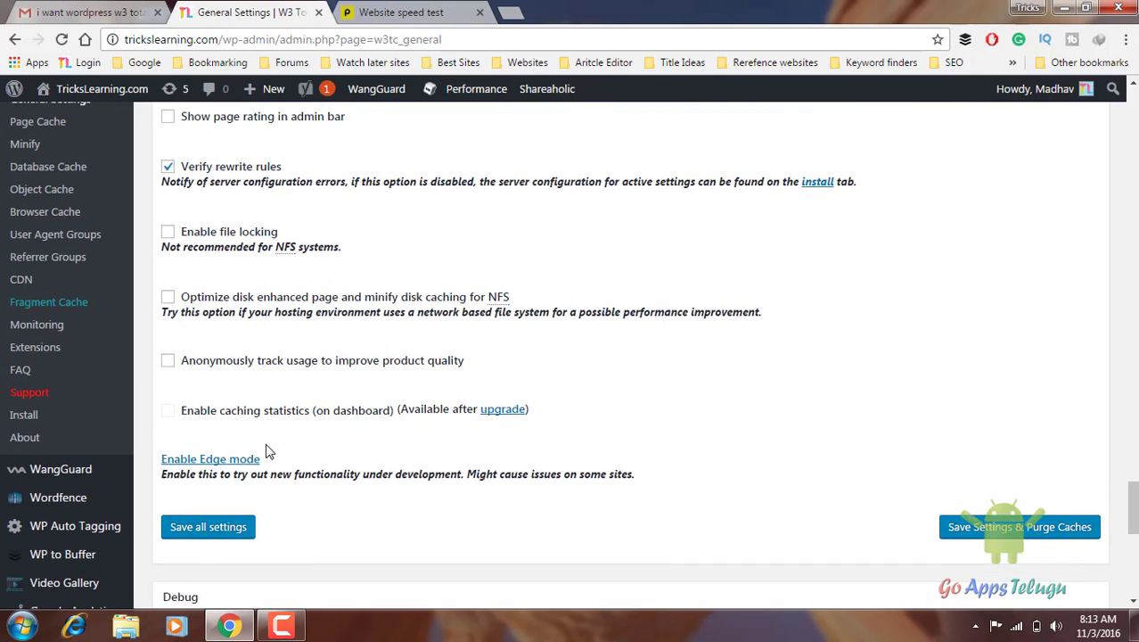
pyautogui.scroll(-1, 265, 450)
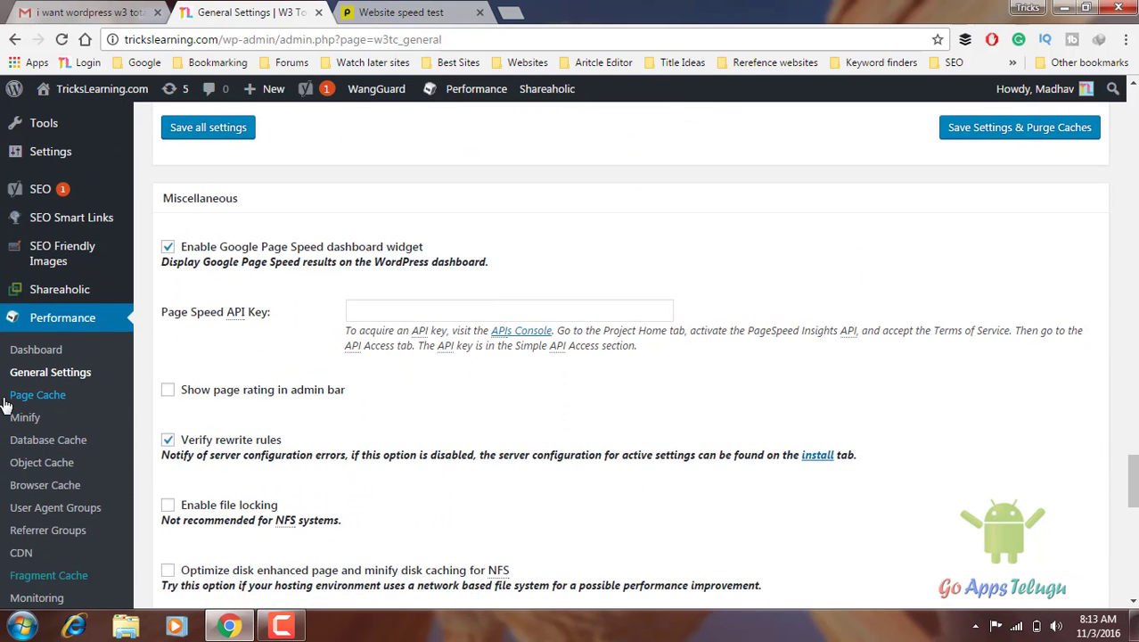
pyautogui.click(18, 394)
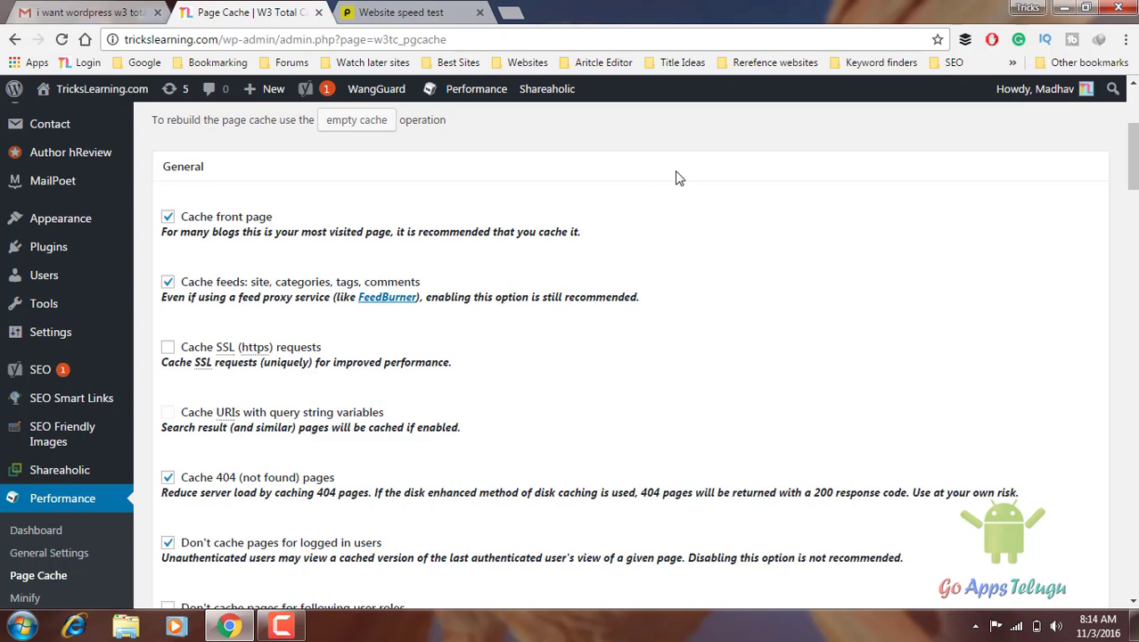
pyautogui.scroll(-1, 675, 166)
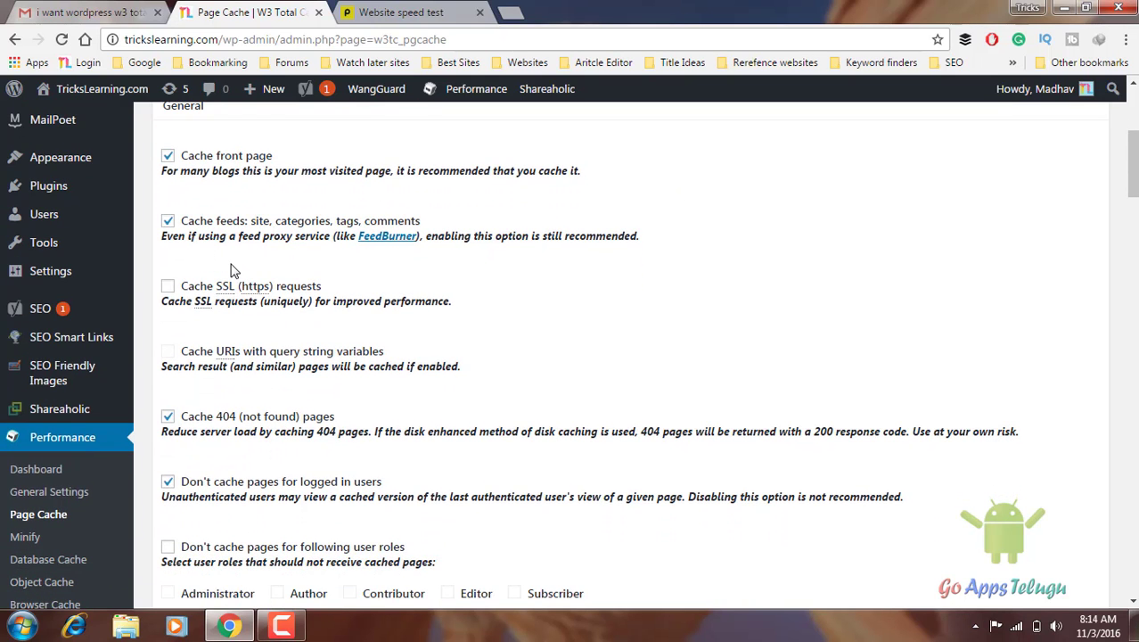
pyautogui.scroll(-1, 516, 349)
pyautogui.scroll(-1, 516, 349)
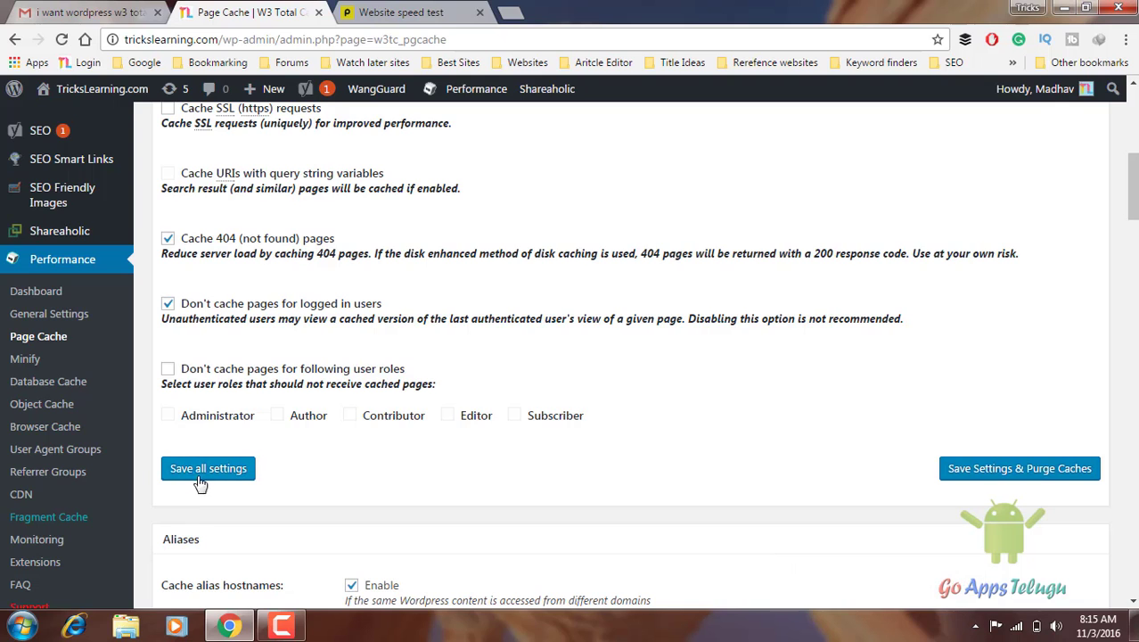
# Step: Open the Minify settings and examine their General options, including the URL structure rewrite and error notification
pyautogui.click(22, 356)
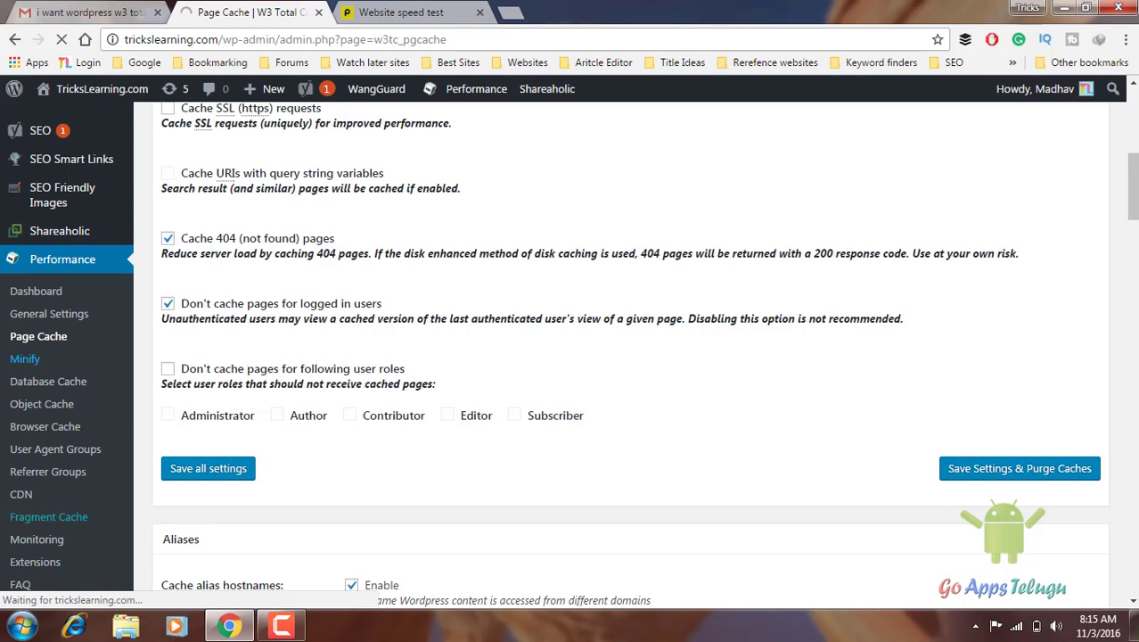
pyautogui.scroll(-2, 538, 277)
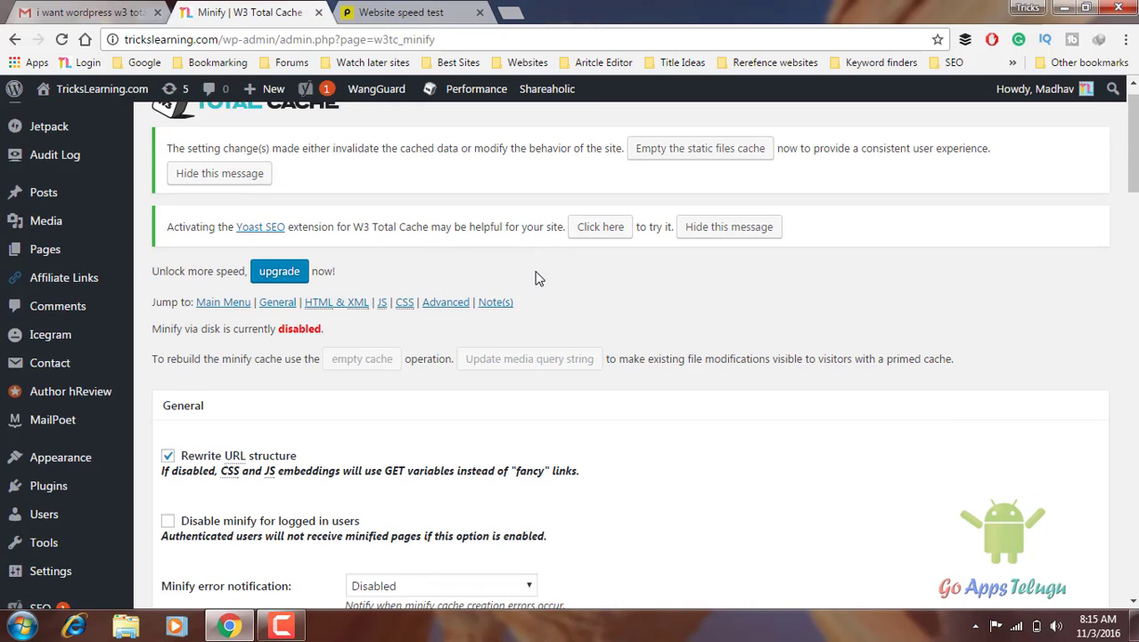
pyautogui.scroll(-1, 537, 277)
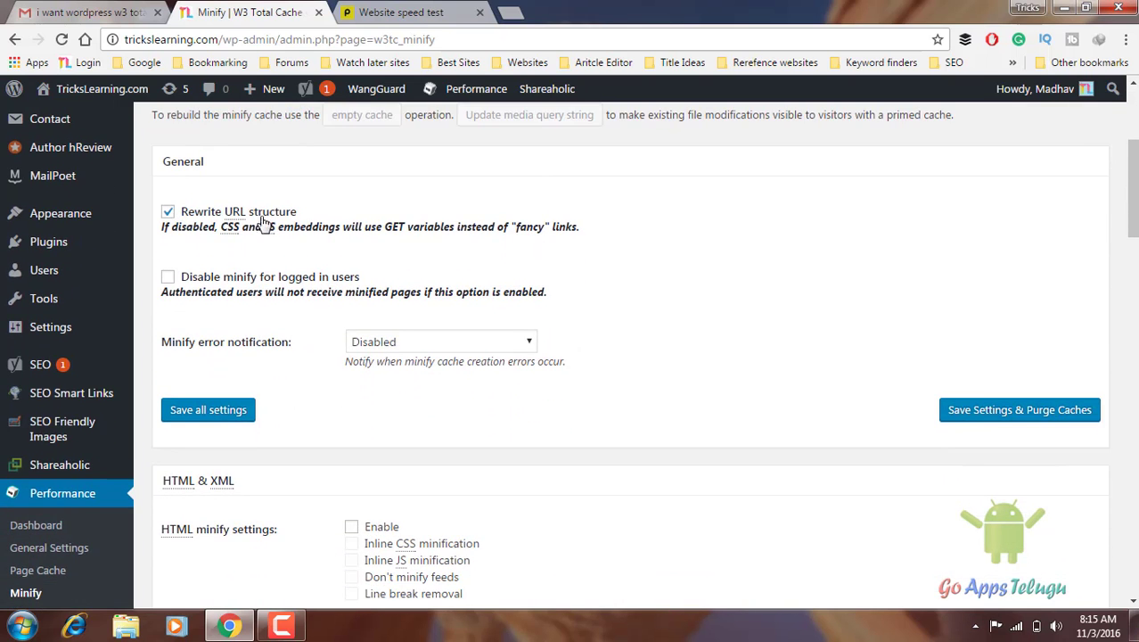
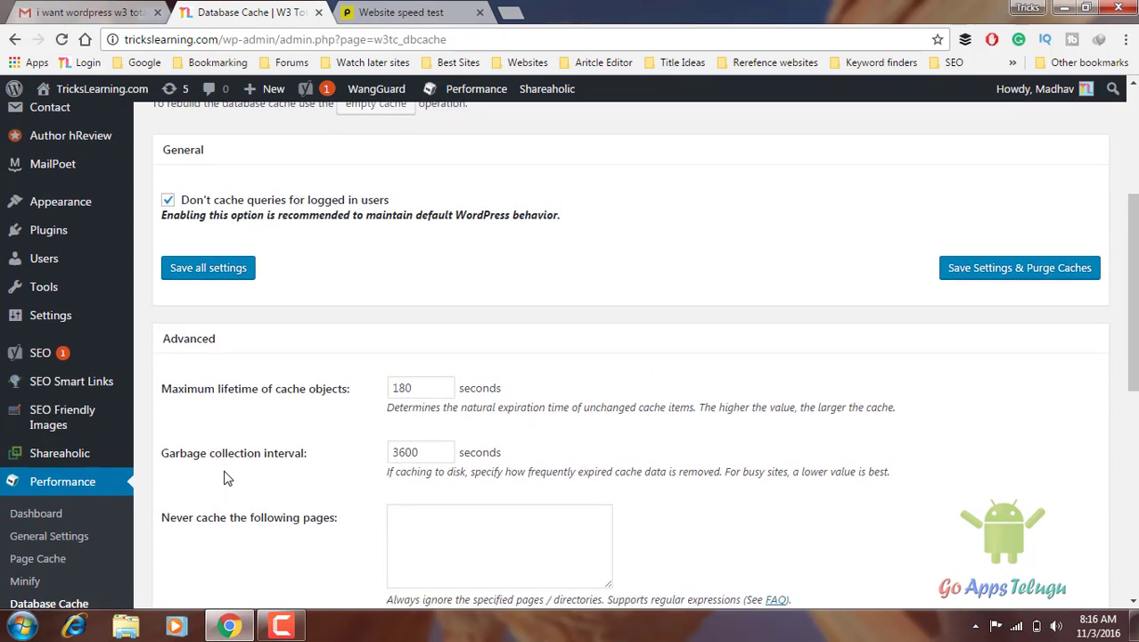
# Step: Open the Object Cache settings and review the cache lifetime, garbage collection interval, global groups and non-persistent groups
pyautogui.click(42, 428)
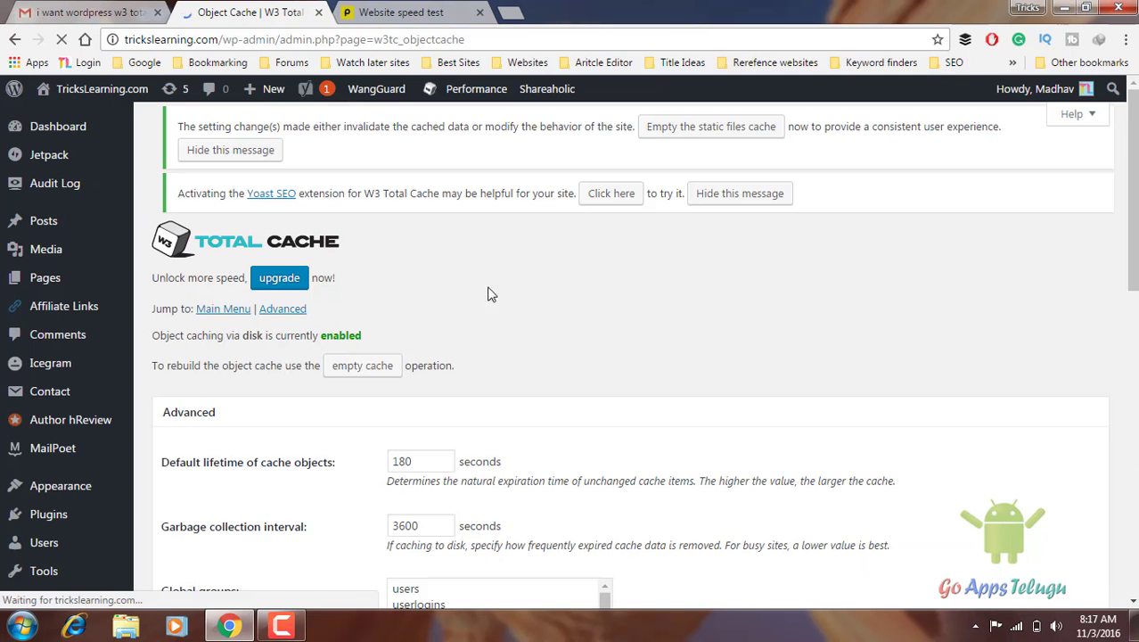
pyautogui.scroll(-2, 577, 290)
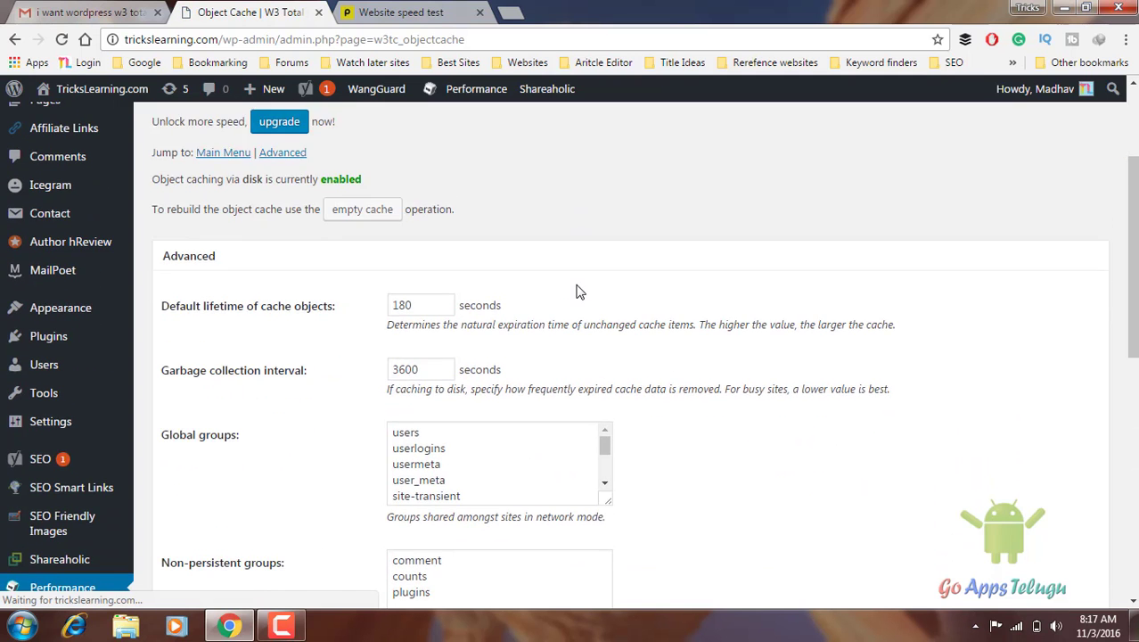
pyautogui.scroll(-2, 577, 291)
pyautogui.scroll(-2, 579, 289)
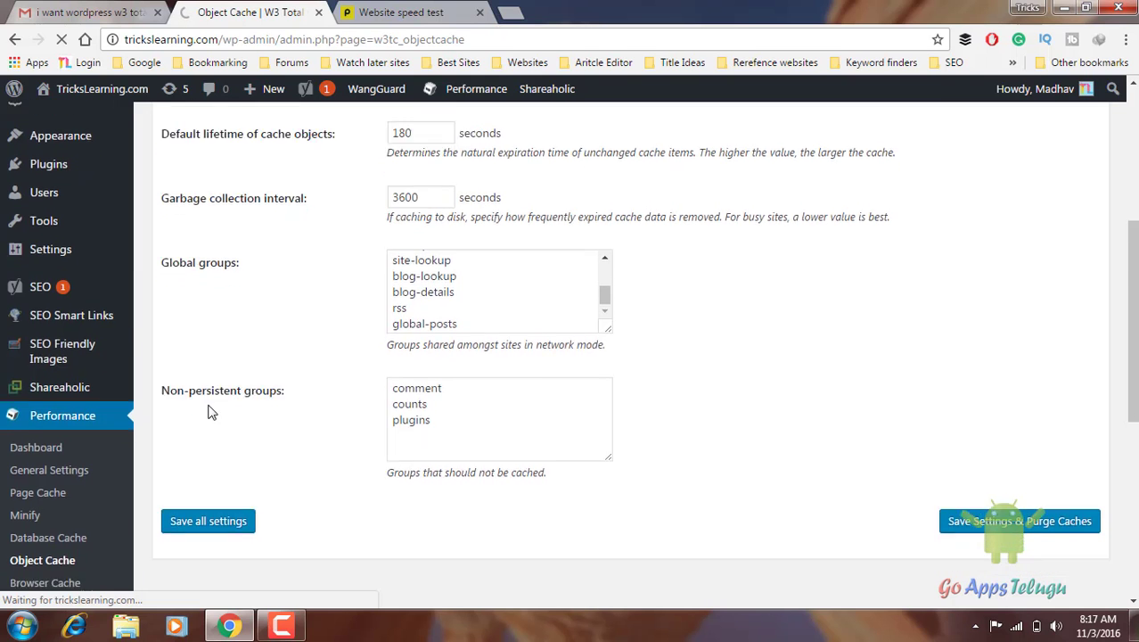
# Step: Open the Browser Cache settings and review their General options, from the Last-Modified header to the HTTP Strict Transport Security policy
pyautogui.scroll(-2, 209, 407)
pyautogui.click(63, 442)
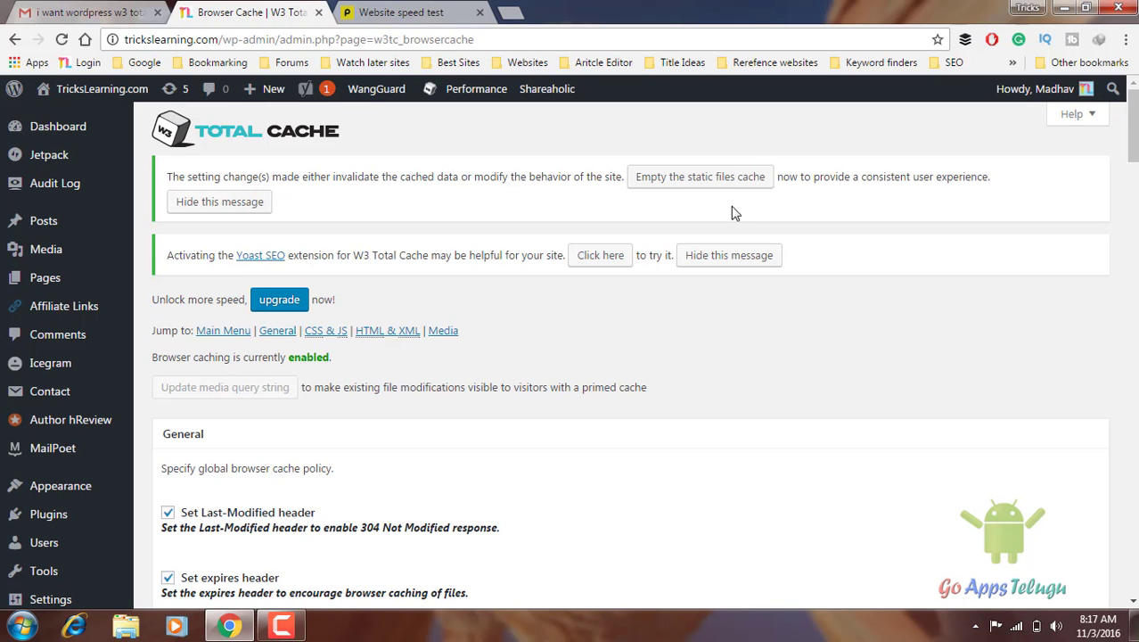
pyautogui.scroll(-4, 535, 327)
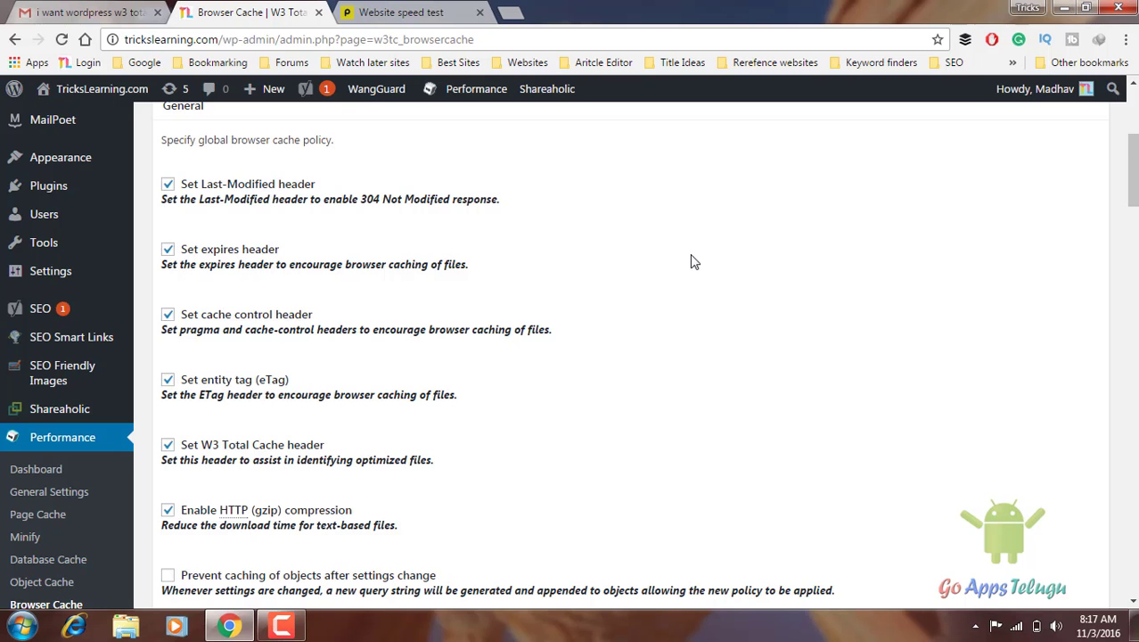
pyautogui.scroll(-1, 694, 262)
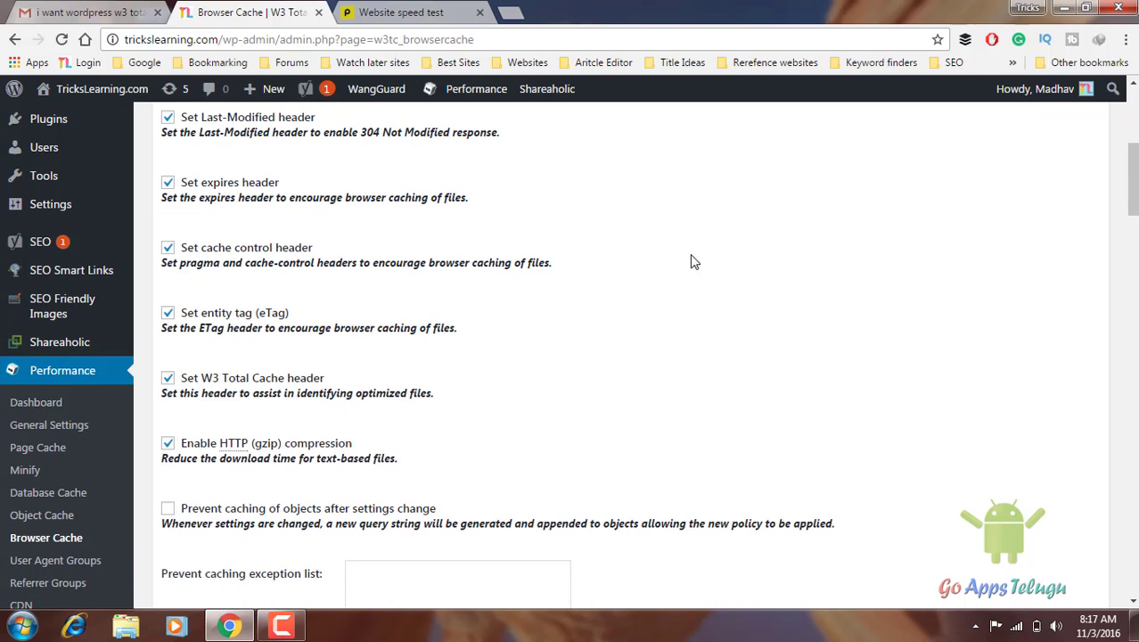
pyautogui.scroll(-1, 694, 261)
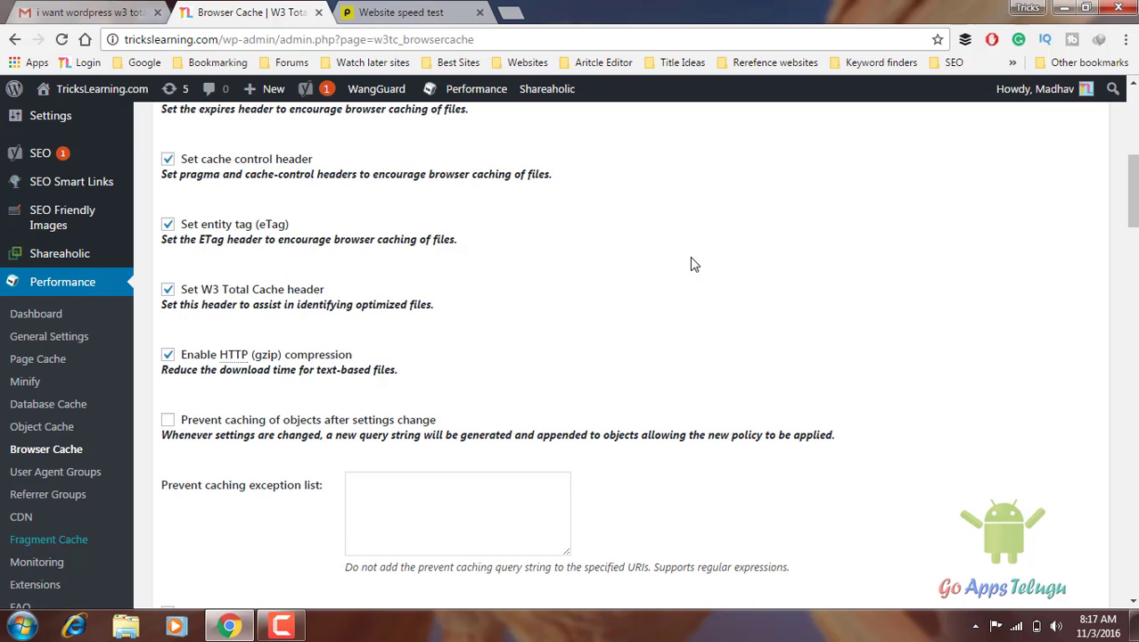
pyautogui.scroll(-3, 694, 262)
pyautogui.scroll(-1, 694, 264)
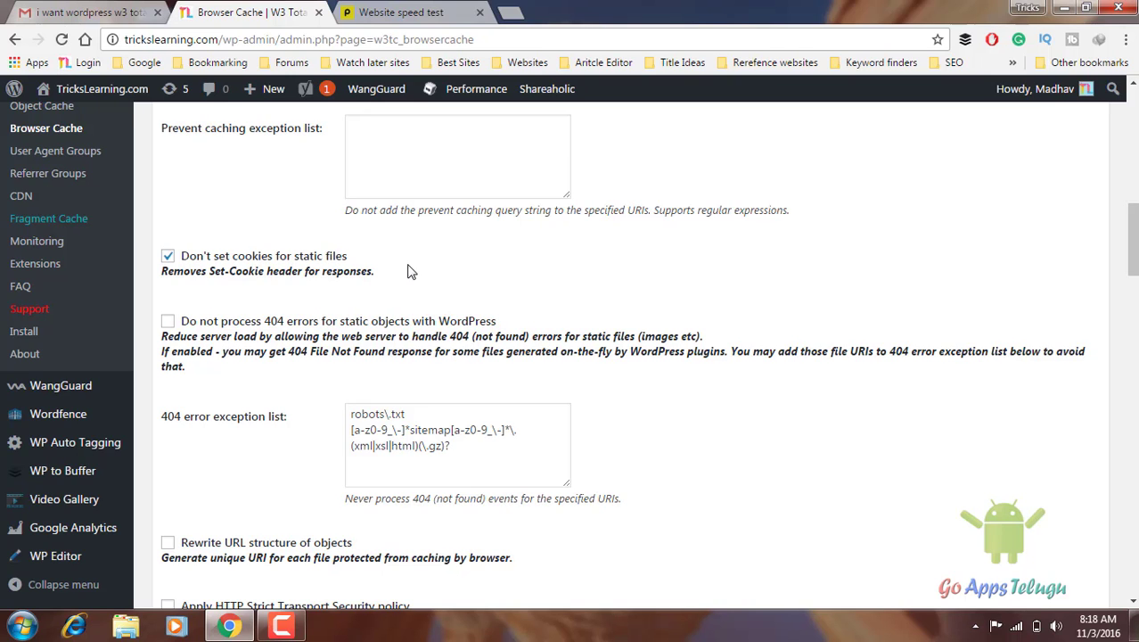
pyautogui.scroll(-1, 793, 326)
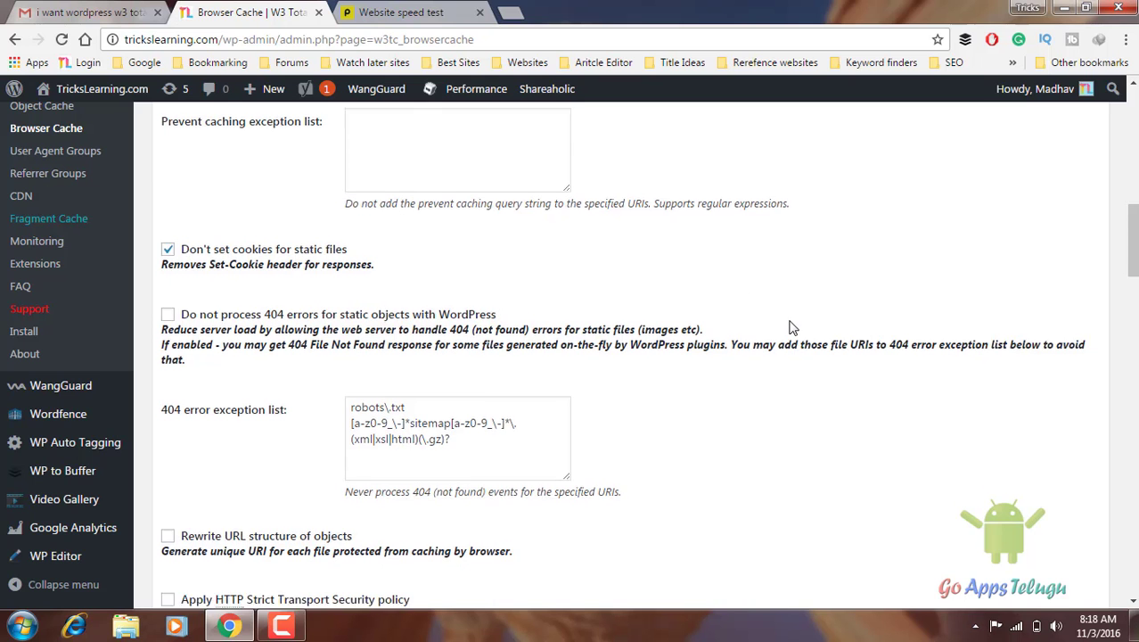
pyautogui.scroll(-1, 674, 386)
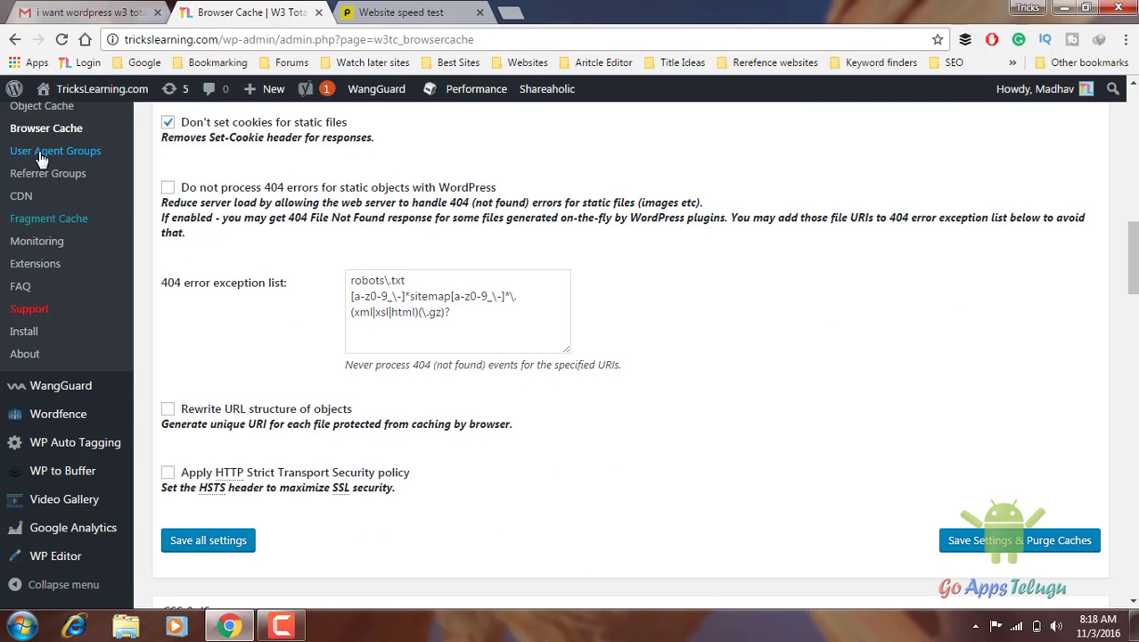
# Step: Open the Extensions page and review the available extensions, from AMP and CloudFlare through New Relic to Yoast SEO and WPML
pyautogui.click(33, 266)
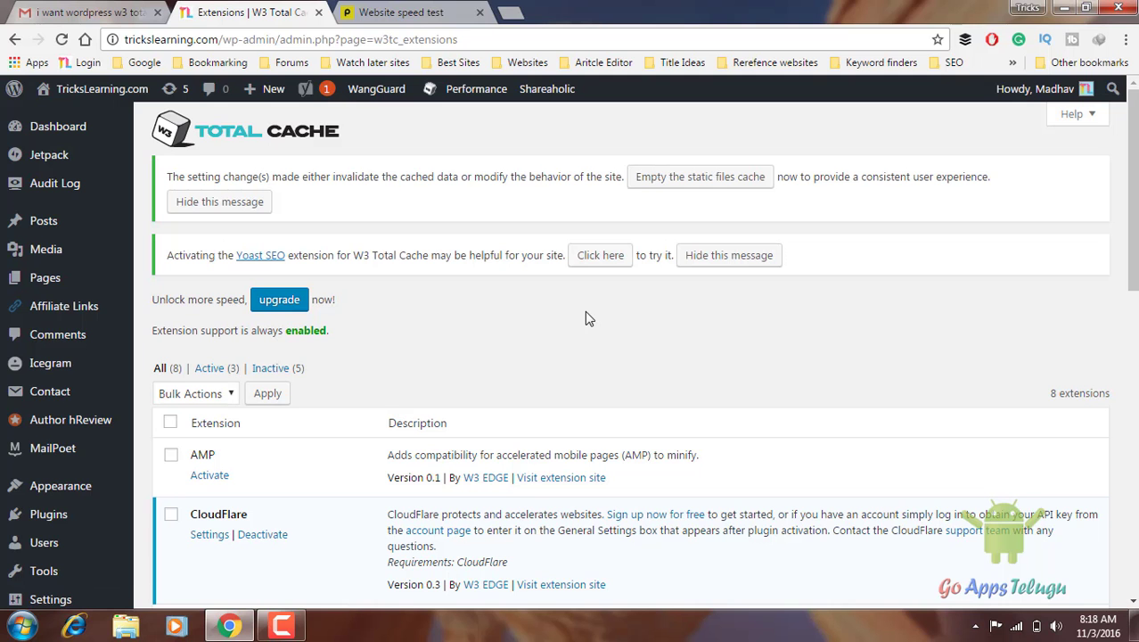
pyautogui.scroll(-3, 585, 312)
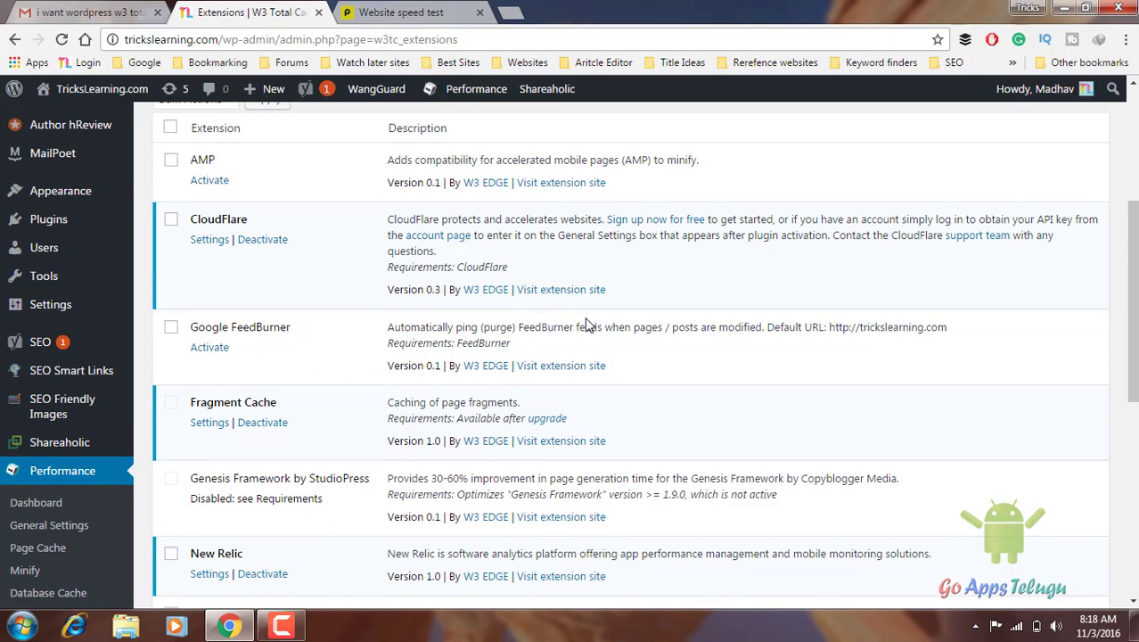
pyautogui.scroll(-1, 584, 325)
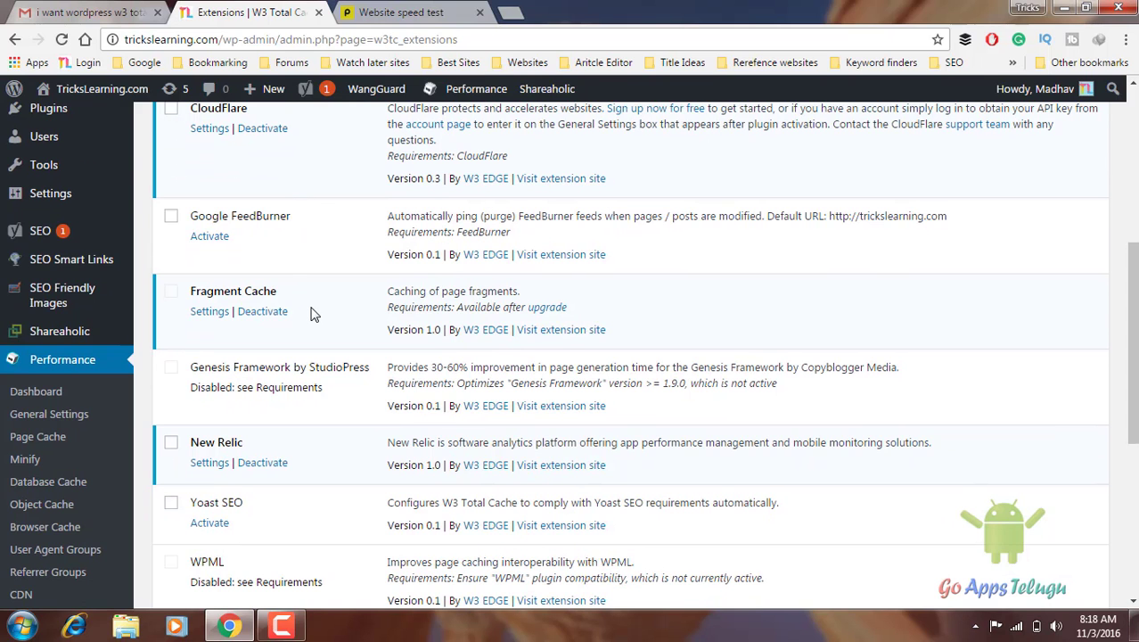
pyautogui.scroll(1, 318, 285)
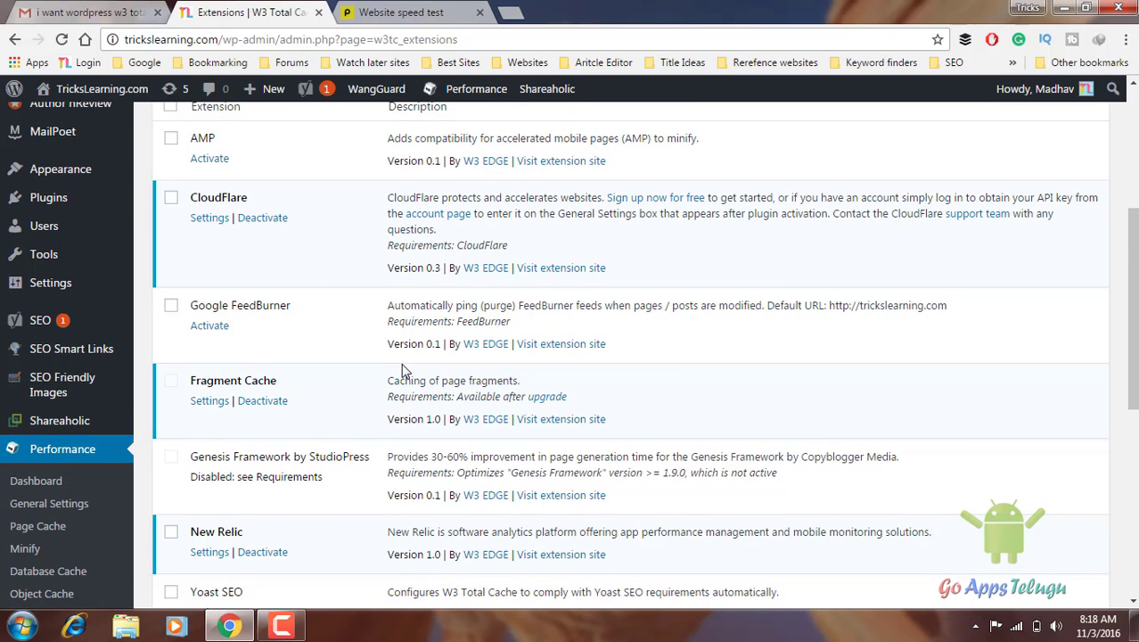
pyautogui.scroll(-2, 402, 370)
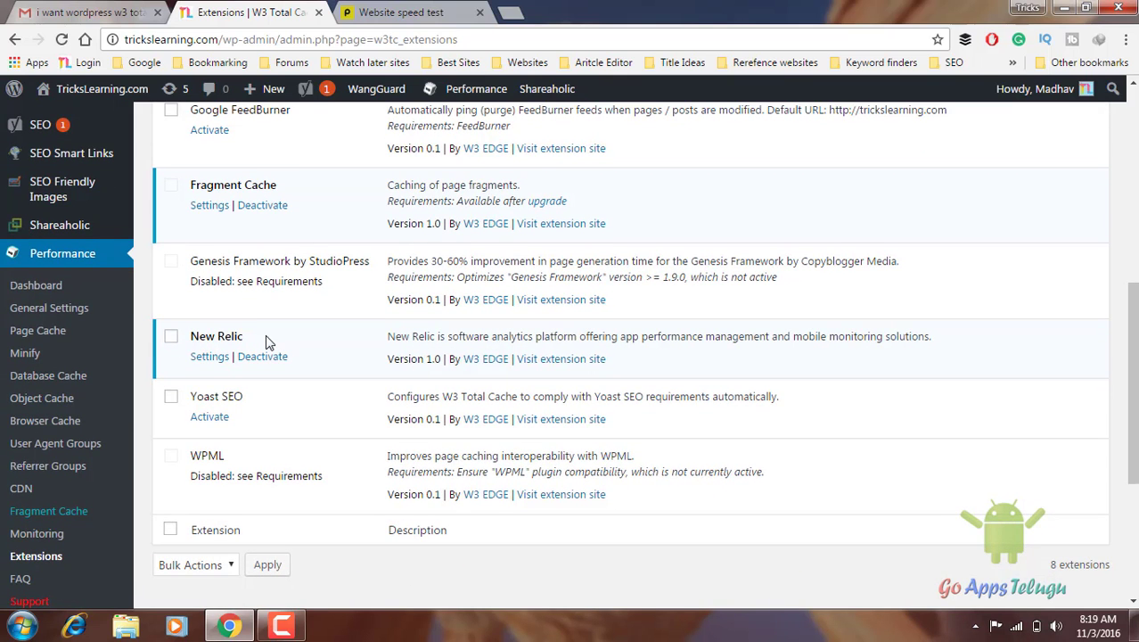
pyautogui.scroll(1, 265, 342)
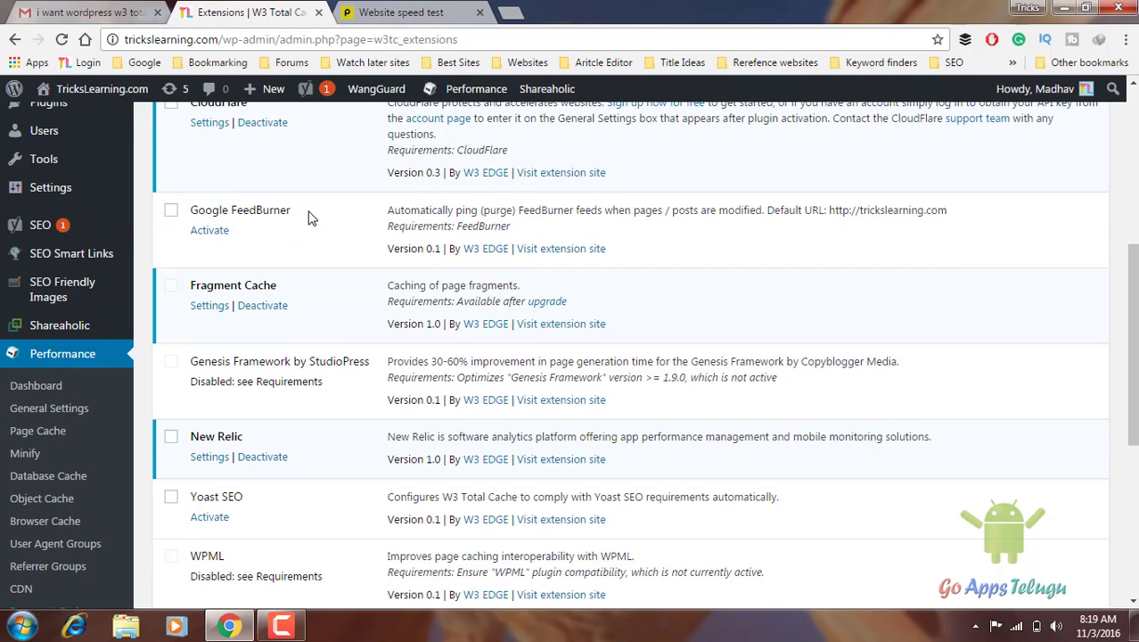
pyautogui.scroll(-3, 311, 217)
pyautogui.scroll(3, 311, 217)
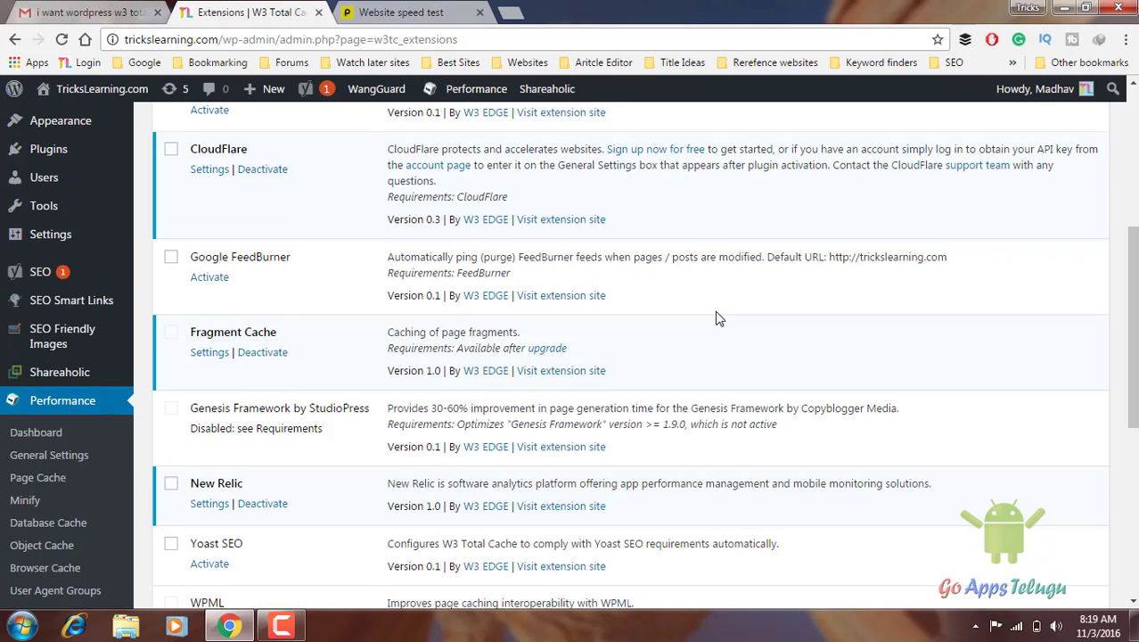
pyautogui.scroll(5, 717, 318)
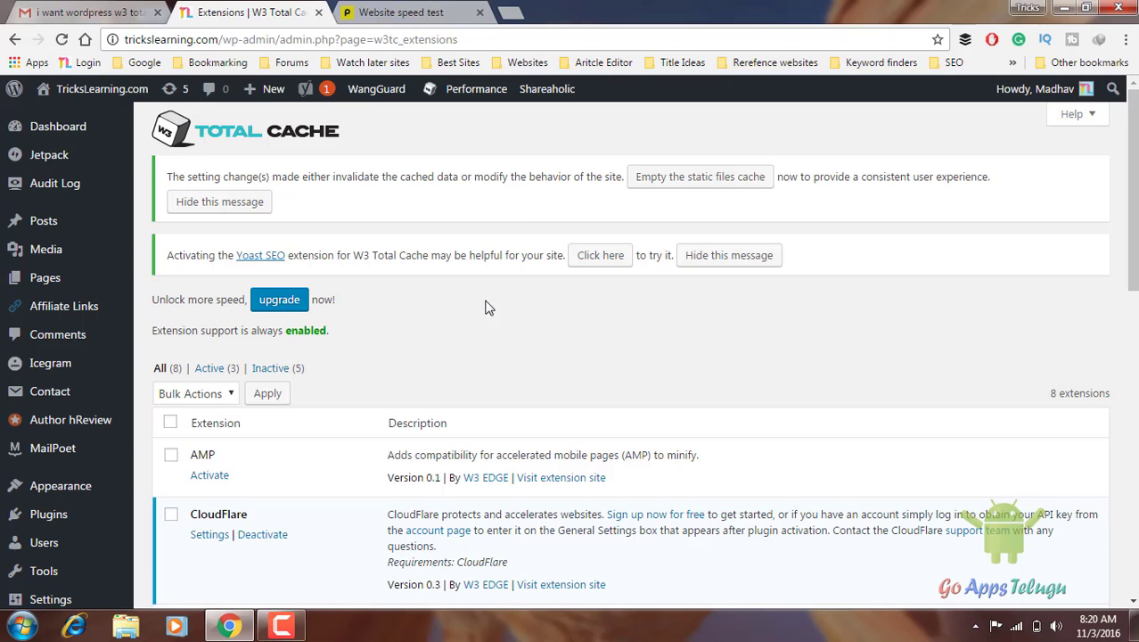
pyautogui.scroll(-3, 485, 365)
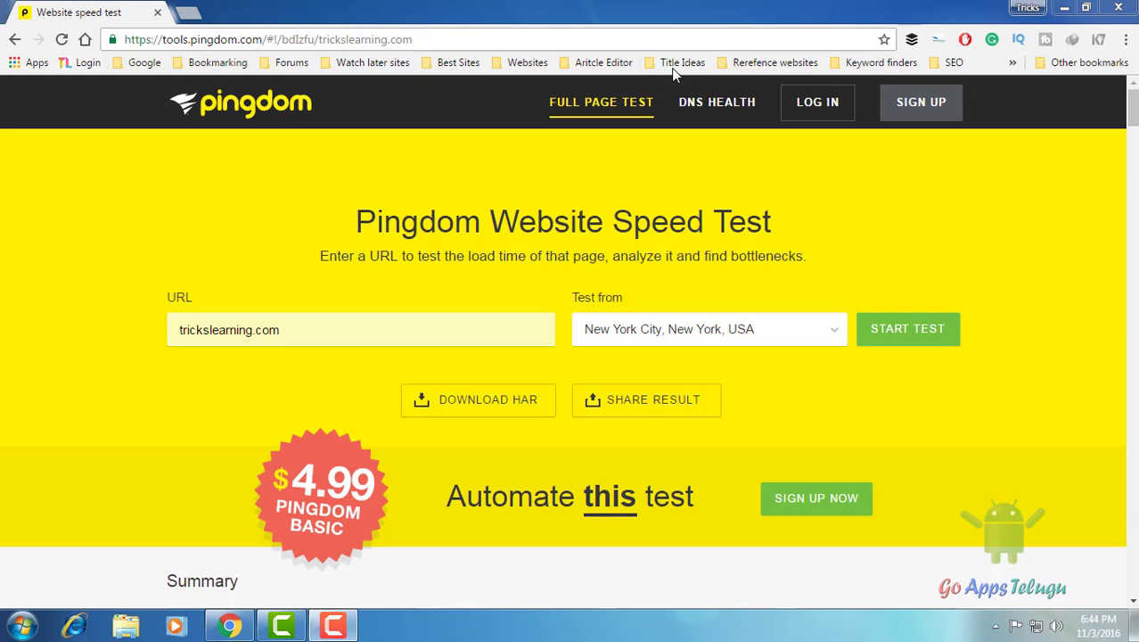
# Step: Examine the Pingdom speed test of trickslearning.com, covering the tested URL, the summary, the performance insights and the response codes
pyautogui.scroll(-1, 298, 282)
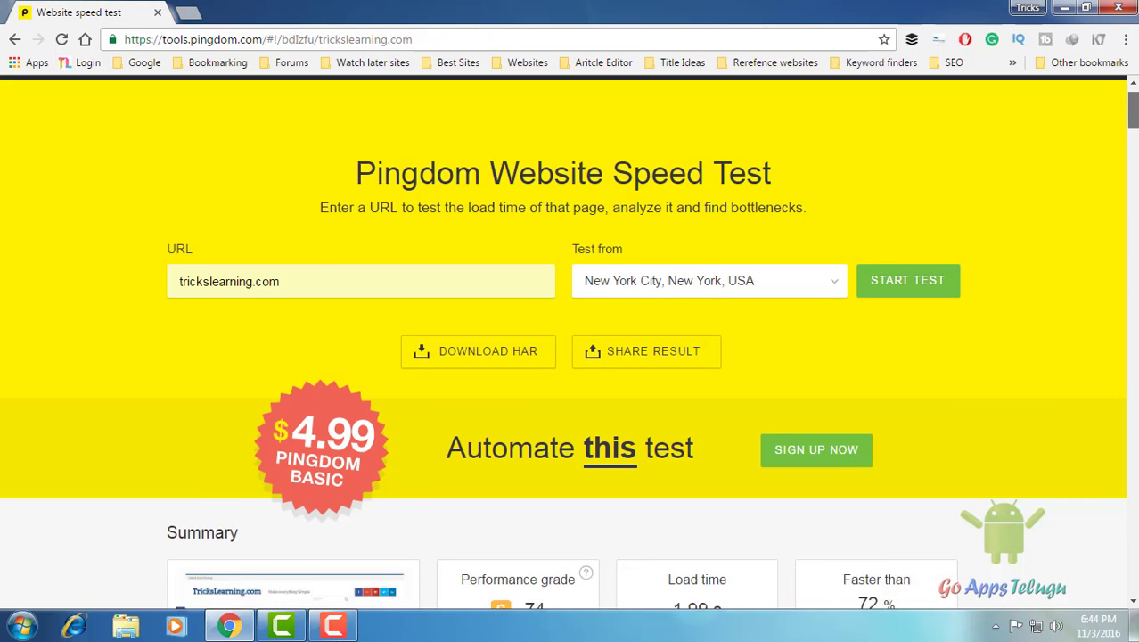
pyautogui.click(315, 236)
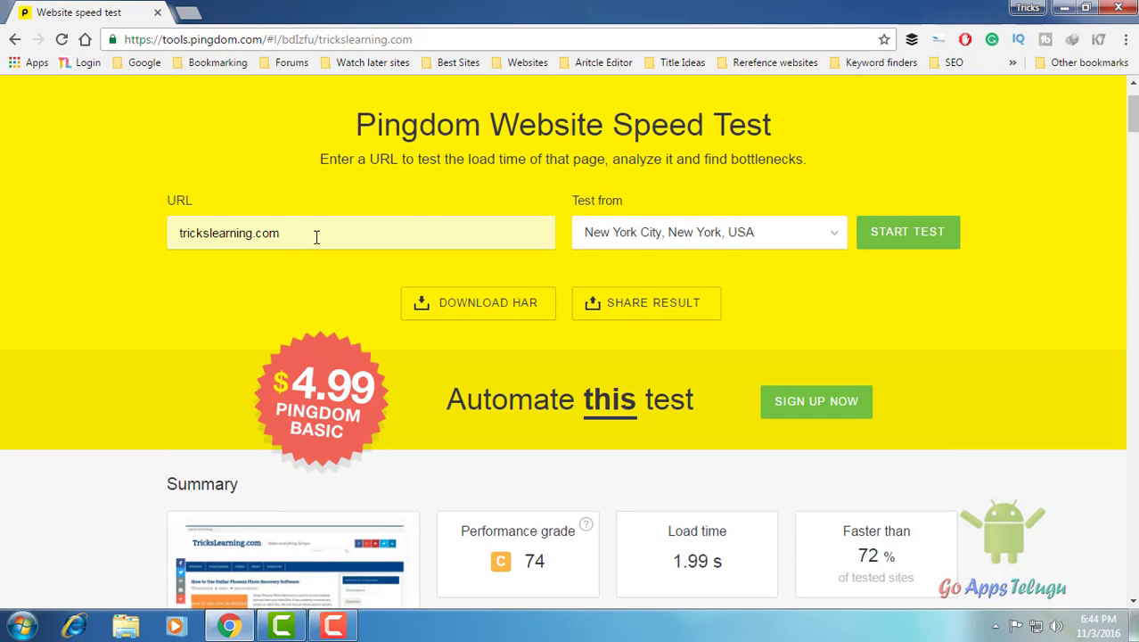
pyautogui.moveTo(190, 237); pyautogui.dragTo(163, 244)
pyautogui.click(290, 243)
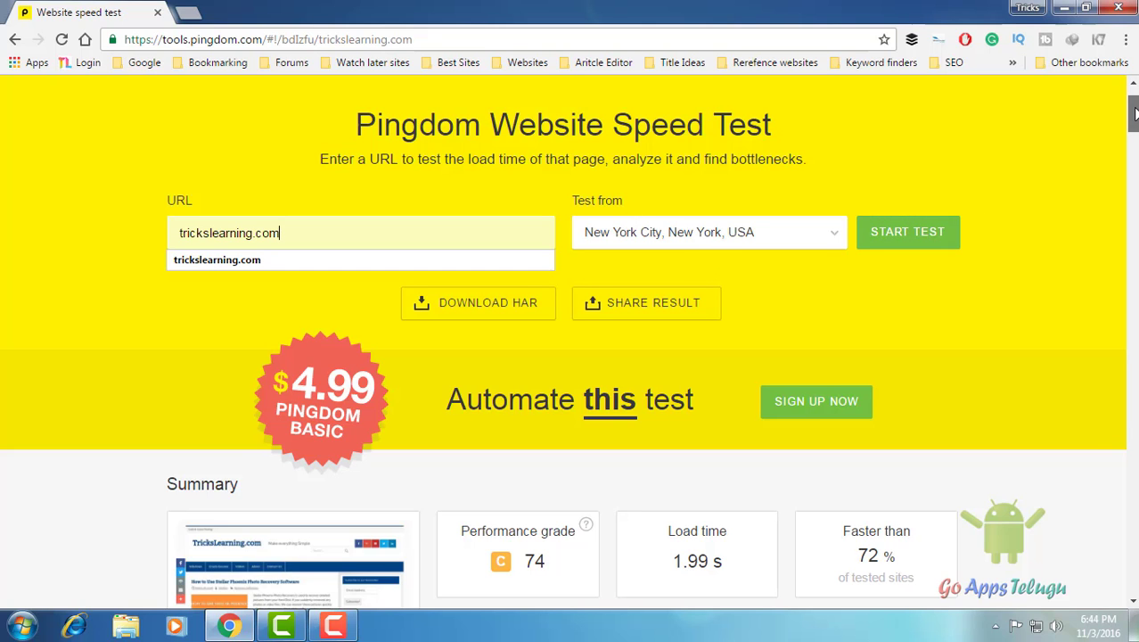
pyautogui.scroll(-4, 1133, 111)
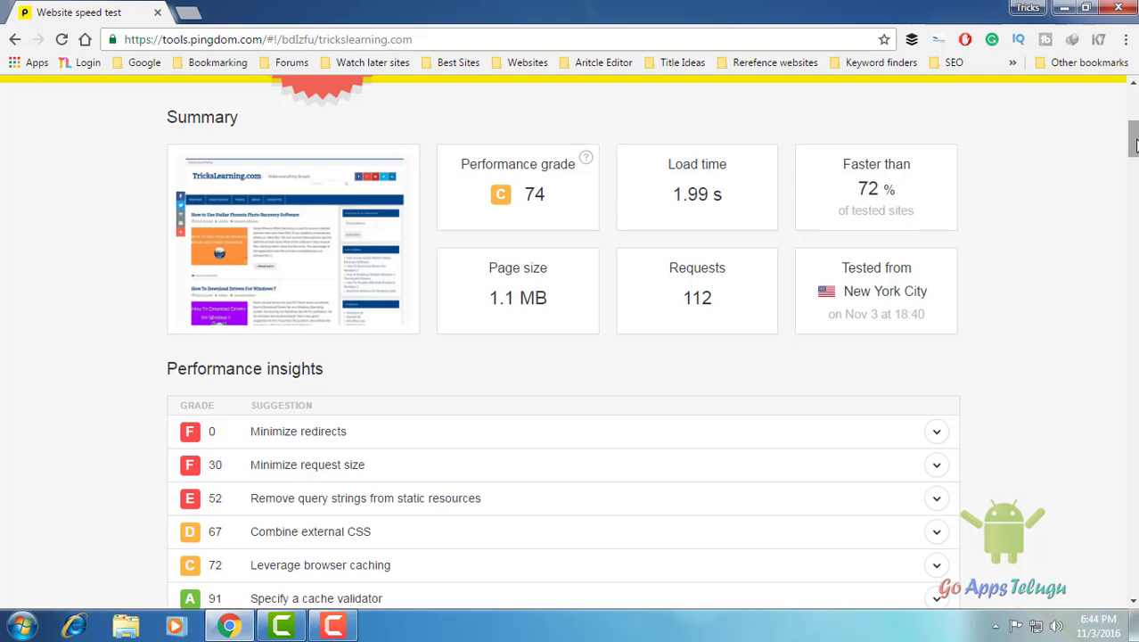
pyautogui.moveTo(1134, 144); pyautogui.dragTo(1133, 147)
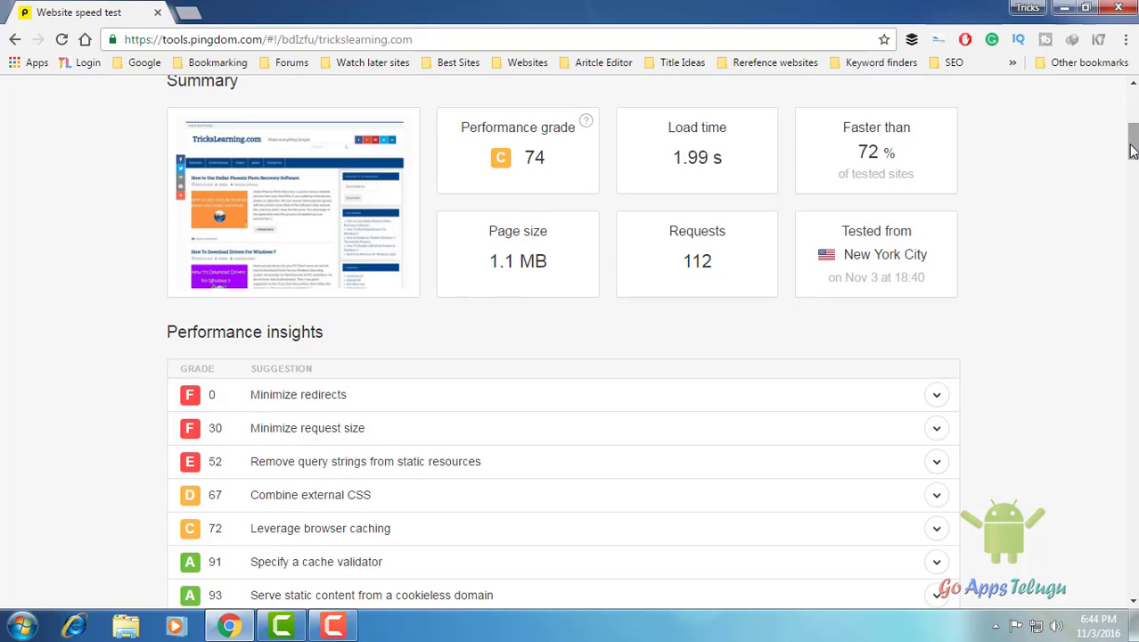
pyautogui.moveTo(1133, 151); pyautogui.dragTo(1133, 163)
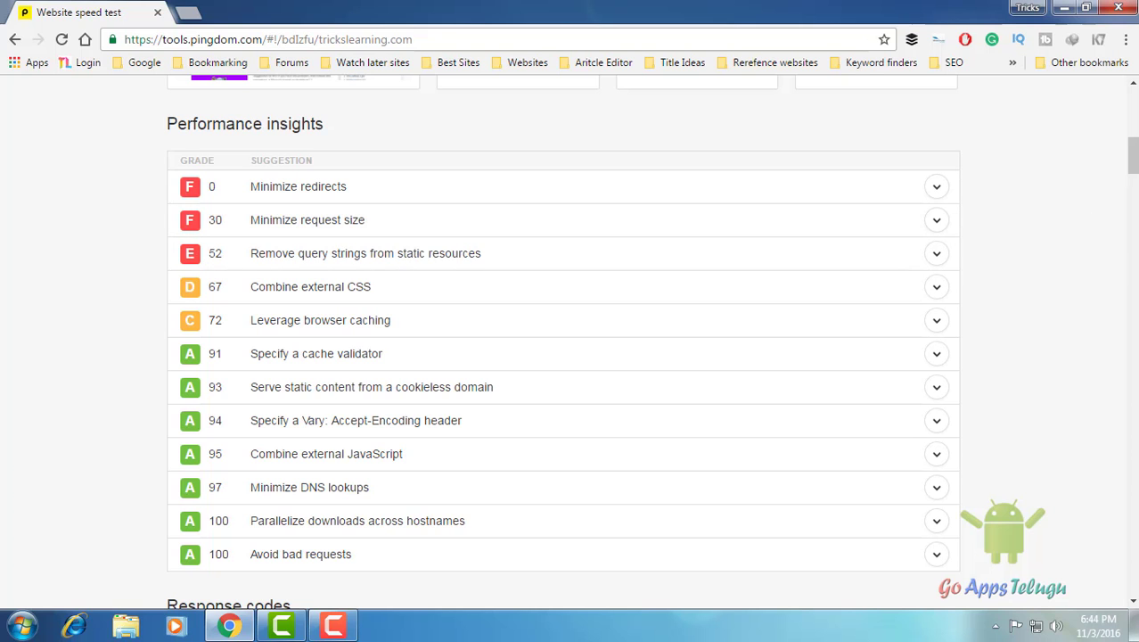
pyautogui.moveTo(1134, 153); pyautogui.dragTo(1134, 160)
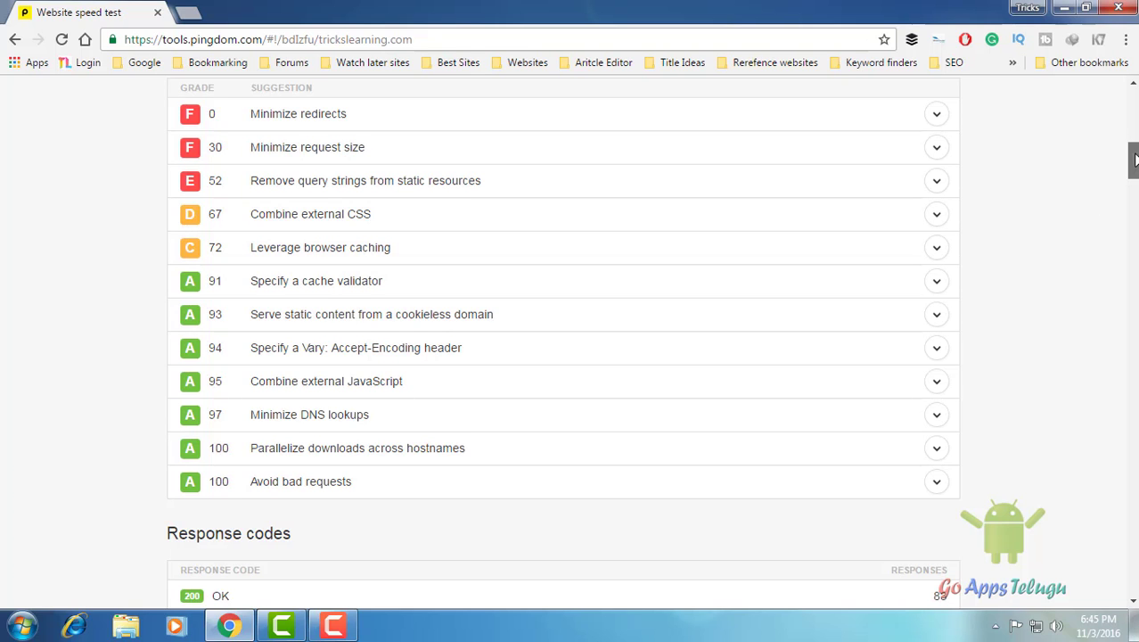
pyautogui.scroll(-1, 1131, 165)
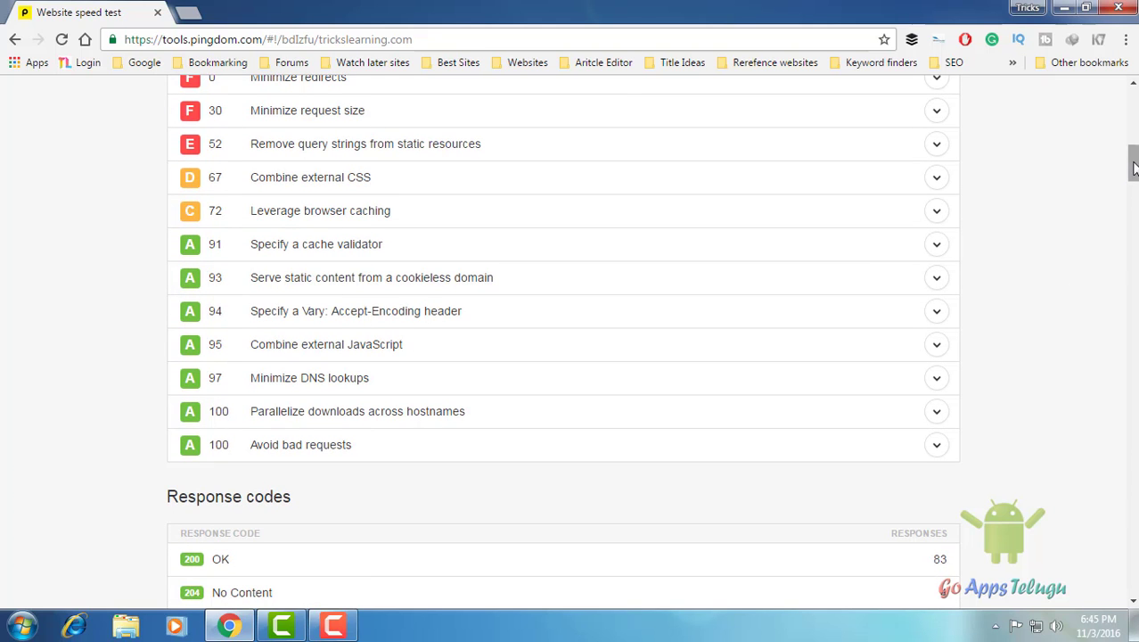
pyautogui.scroll(-1, 1130, 174)
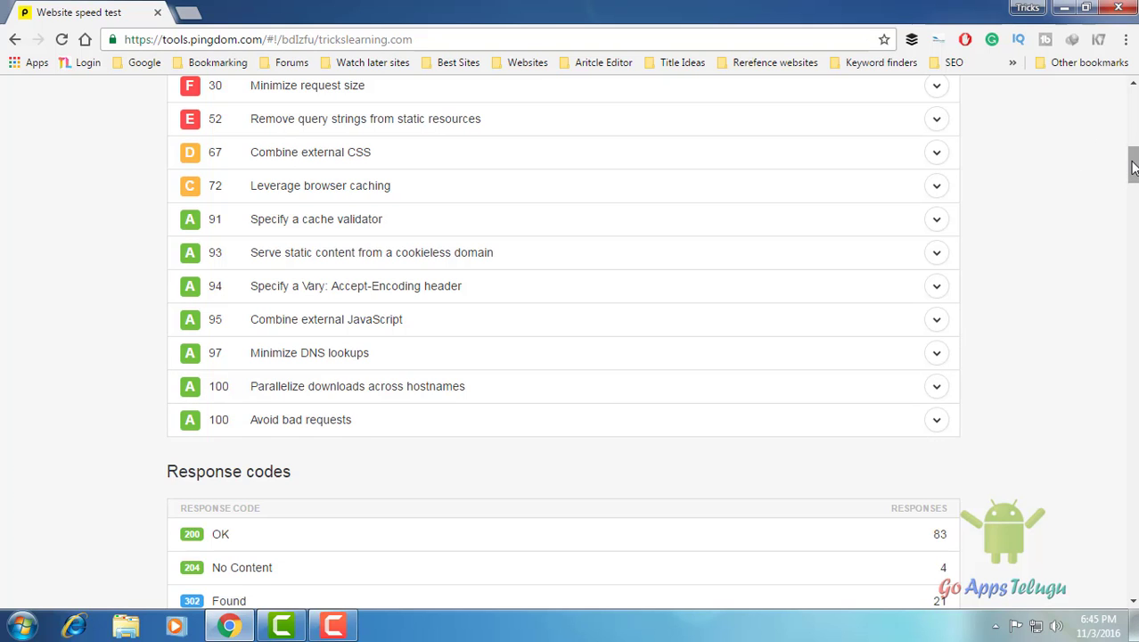
pyautogui.moveTo(1133, 168); pyautogui.dragTo(1133, 107)
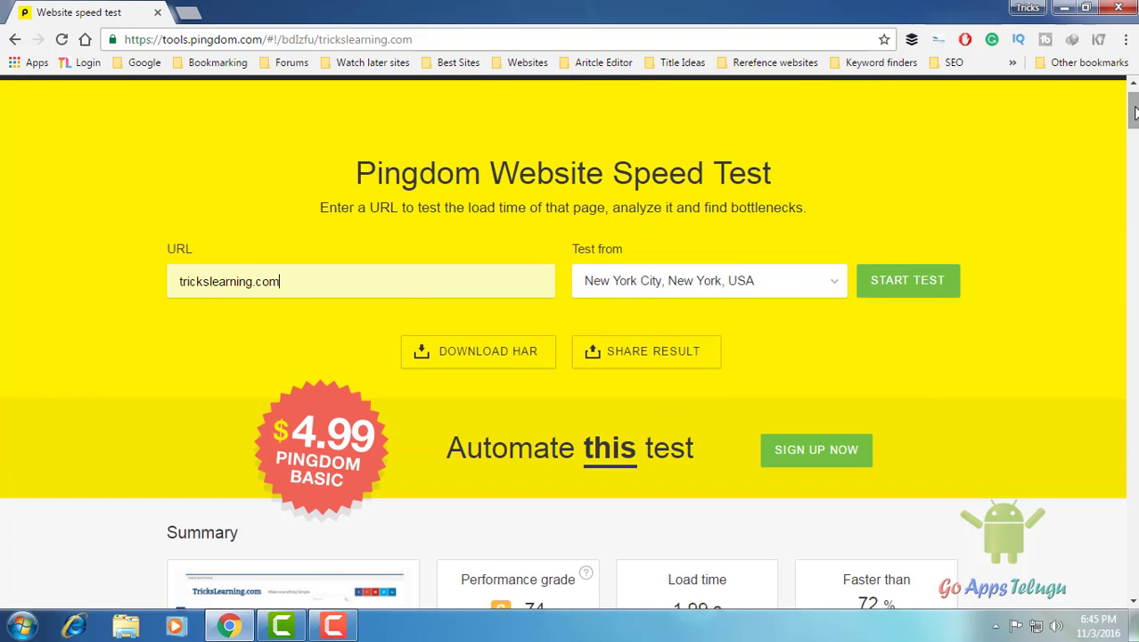